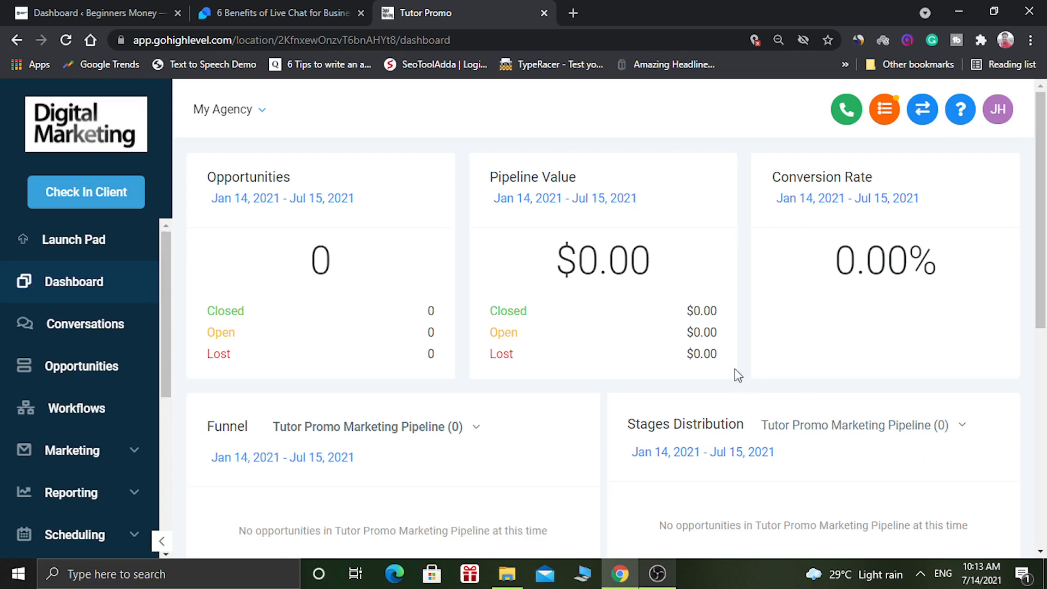
- Switch to the Tidio blog article on live chat and read its list of six main benefits
{"action": "left_click", "coordinate": [299, 7]}
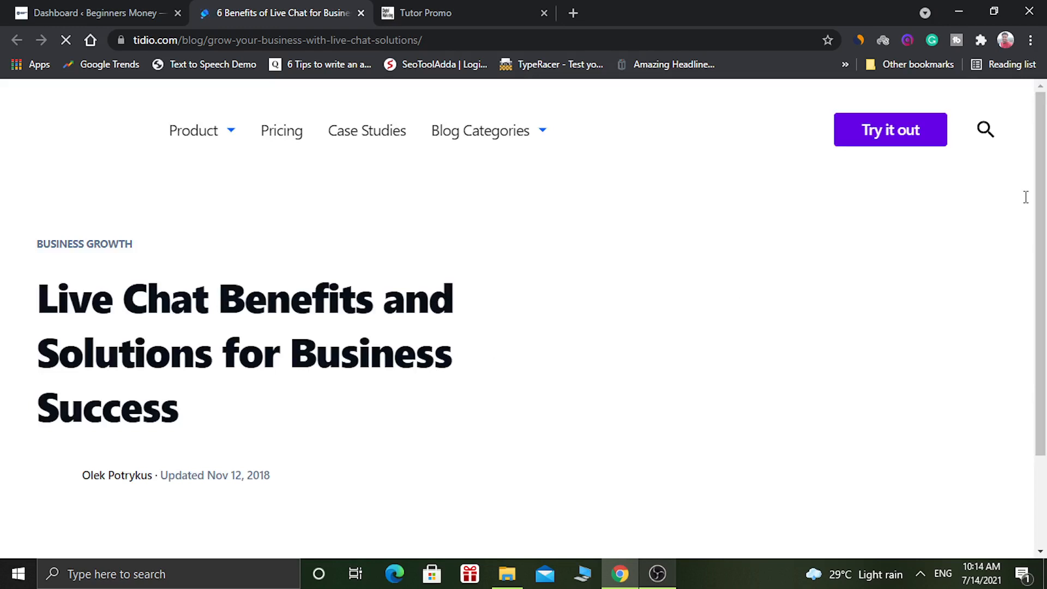
{"action": "left_click_drag", "start_coordinate": [1041, 196], "coordinate": [1042, 198]}
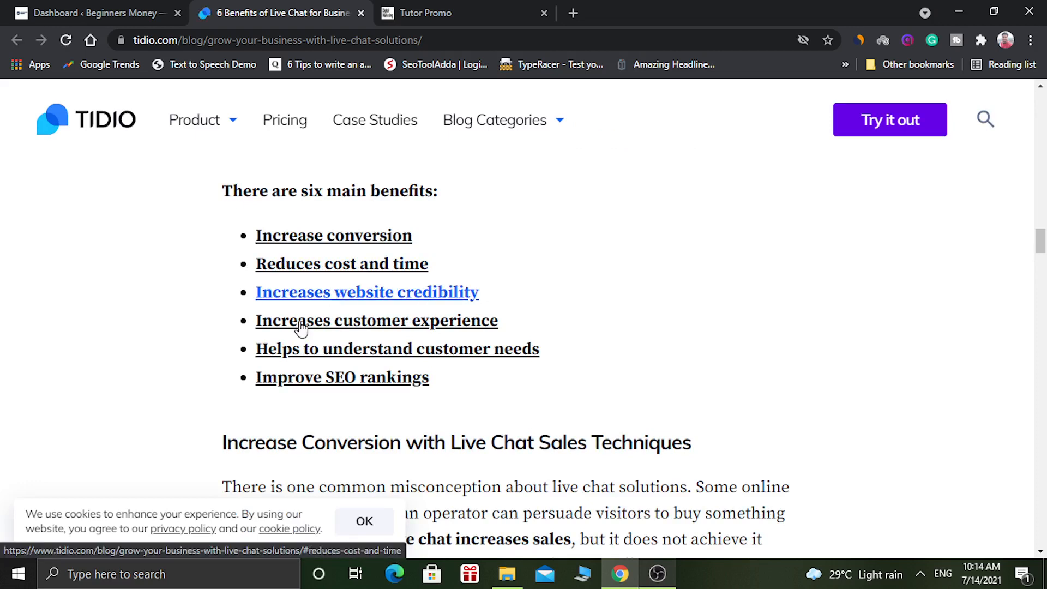
{"action": "scroll", "coordinate": [296, 327], "scroll_direction": "up", "scroll_amount": 1}
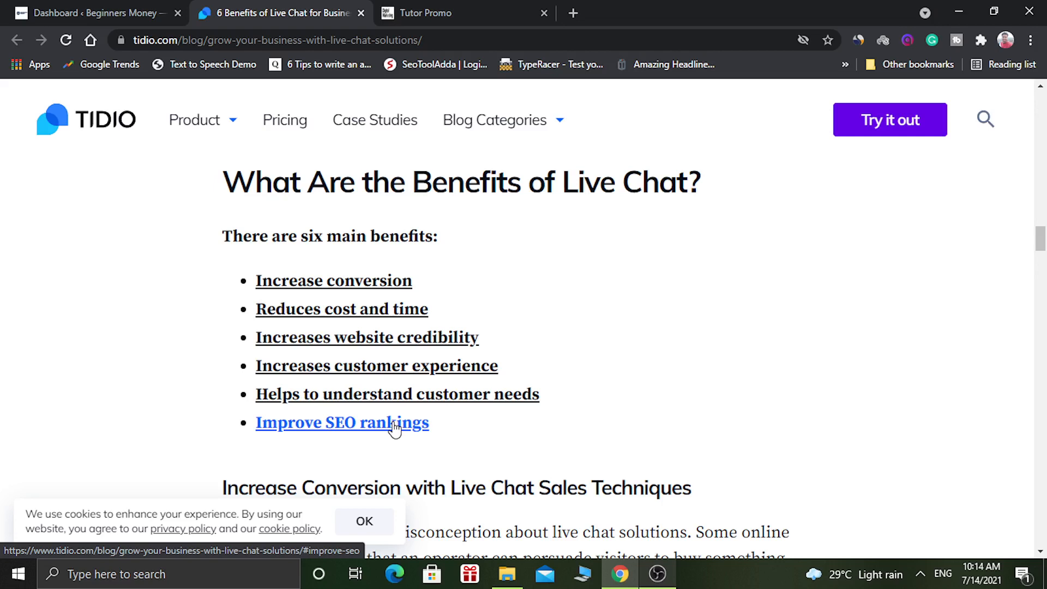
- Return to the Tutor Promo account and open its chat widget settings
{"action": "left_click", "coordinate": [442, 6]}
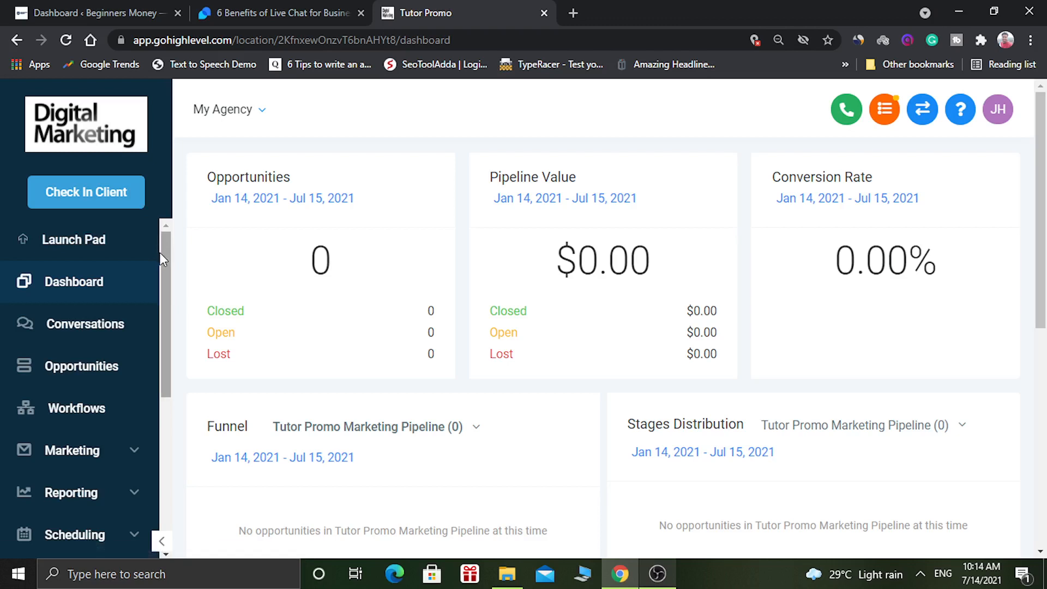
{"action": "left_click_drag", "start_coordinate": [160, 253], "coordinate": [159, 426]}
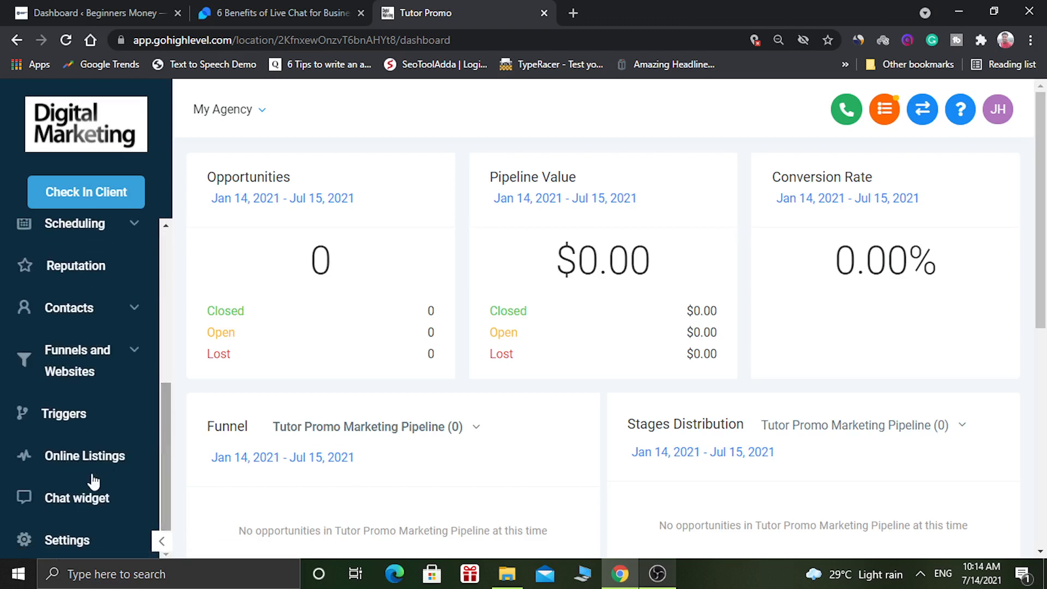
{"action": "left_click", "coordinate": [51, 510]}
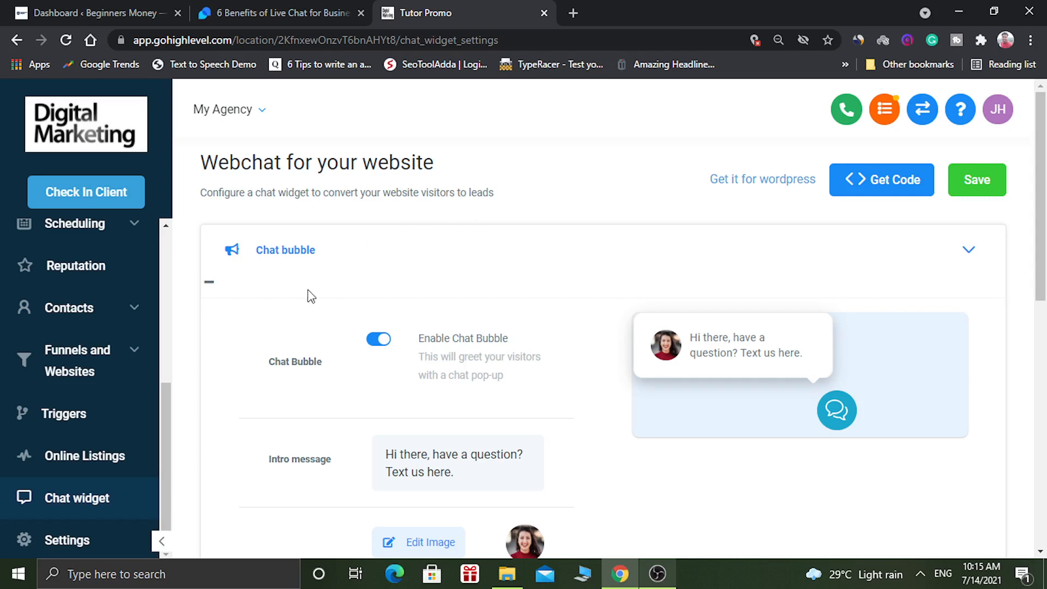
- Turn the chat bubble off and back on to compare the preview
{"action": "left_click", "coordinate": [377, 339]}
{"action": "left_click", "coordinate": [377, 339]}
{"action": "mouse_move", "coordinate": [696, 344]}
- Add "hello" to the end of the chat bubble's intro message and remove it again
{"action": "left_click_drag", "start_coordinate": [1046, 236], "coordinate": [1046, 301]}
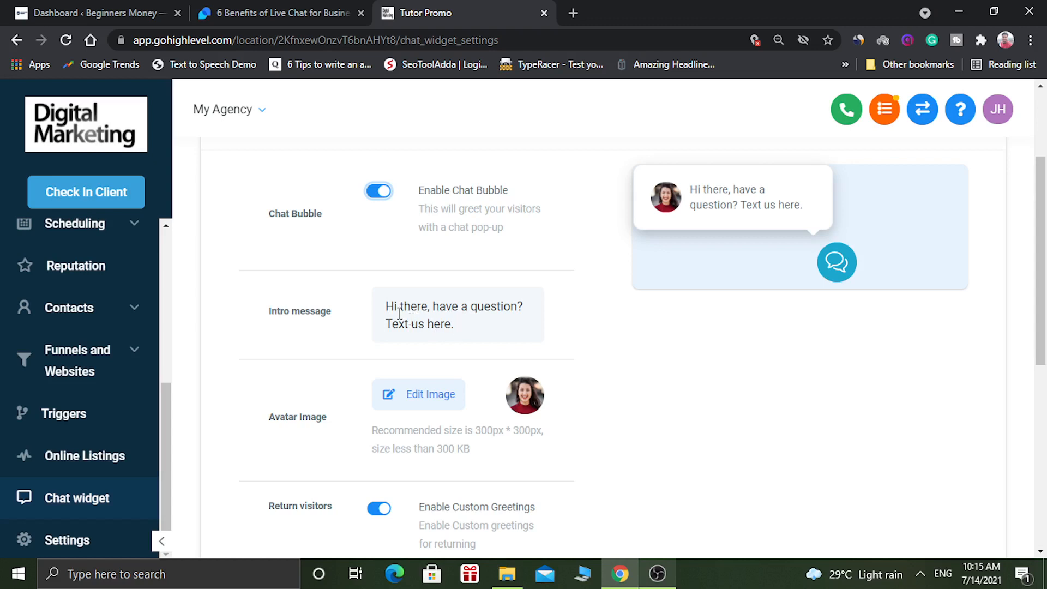
{"action": "left_click", "coordinate": [484, 326]}
{"action": "type", "text": "he"}
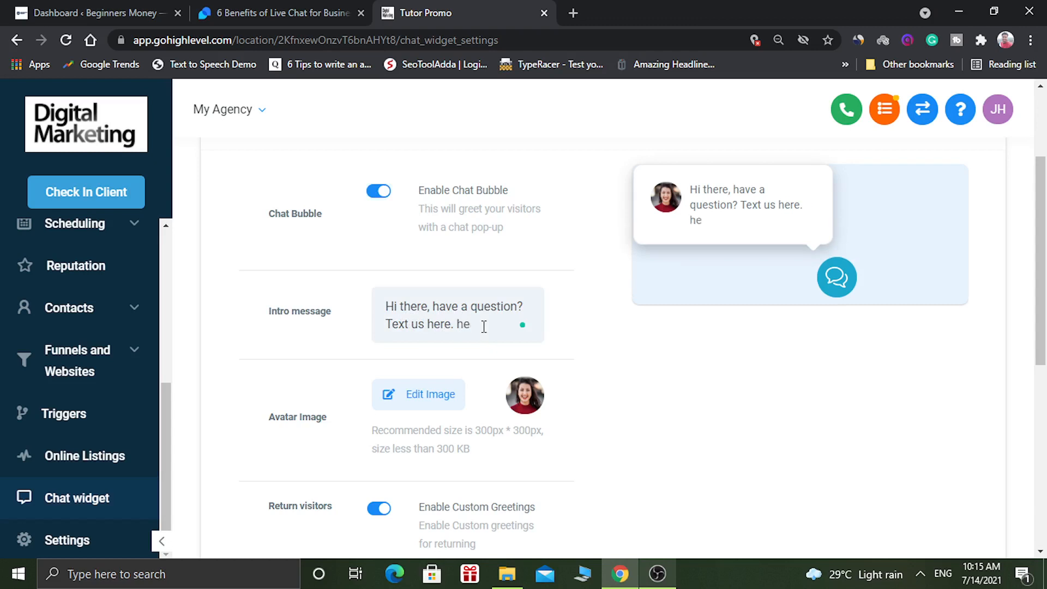
{"action": "type", "text": "llo"}
{"action": "key", "text": "ctrl+BackSpace"}
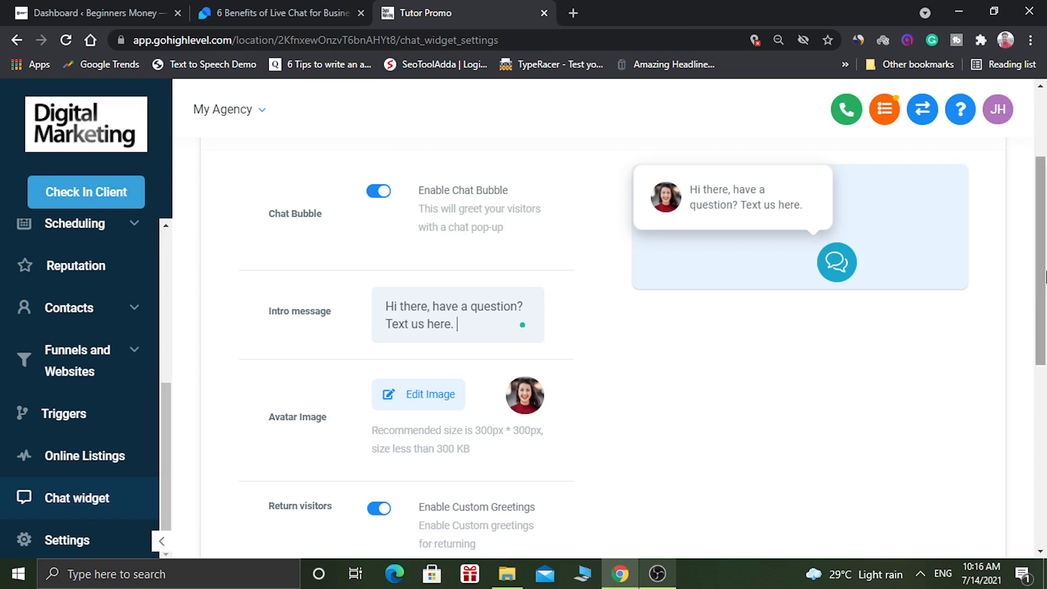
- Turn custom greetings for return visitors off and back on, and read the full greeting text
{"action": "left_click_drag", "start_coordinate": [1044, 277], "coordinate": [1044, 317]}
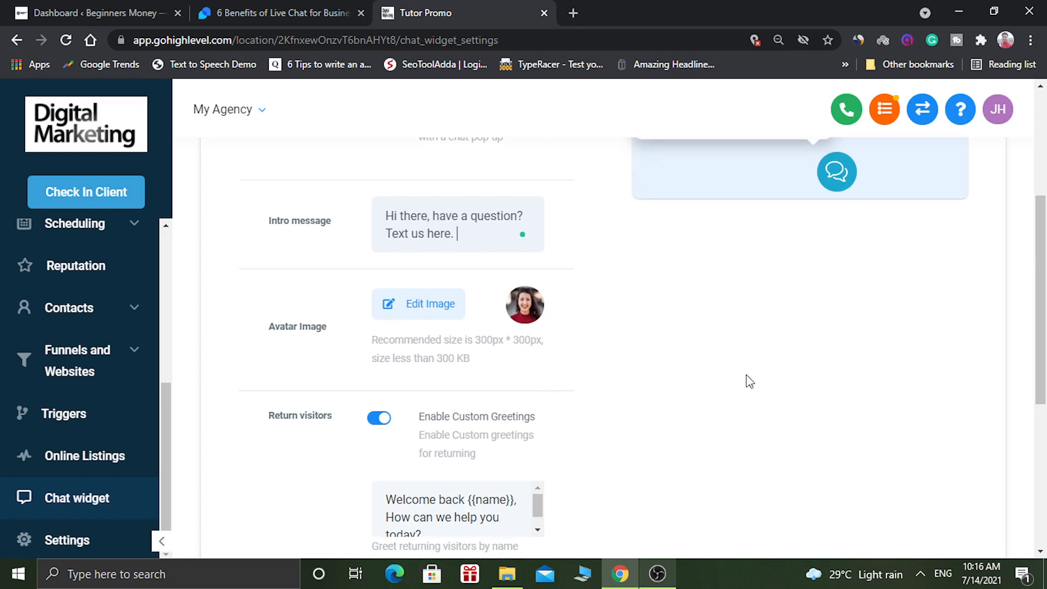
{"action": "left_click_drag", "start_coordinate": [1044, 357], "coordinate": [1044, 389]}
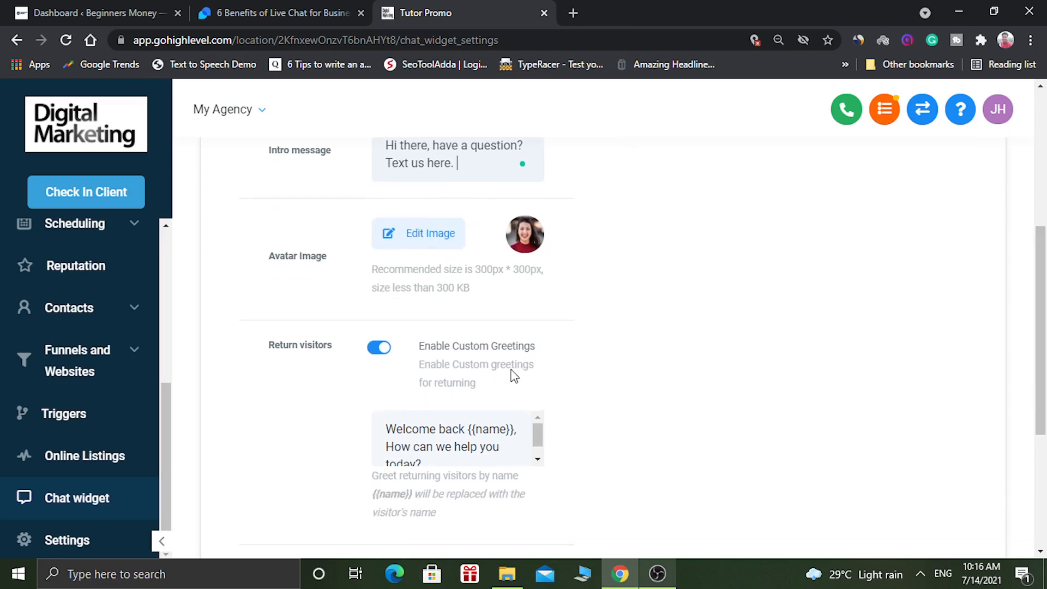
{"action": "left_click", "coordinate": [377, 349]}
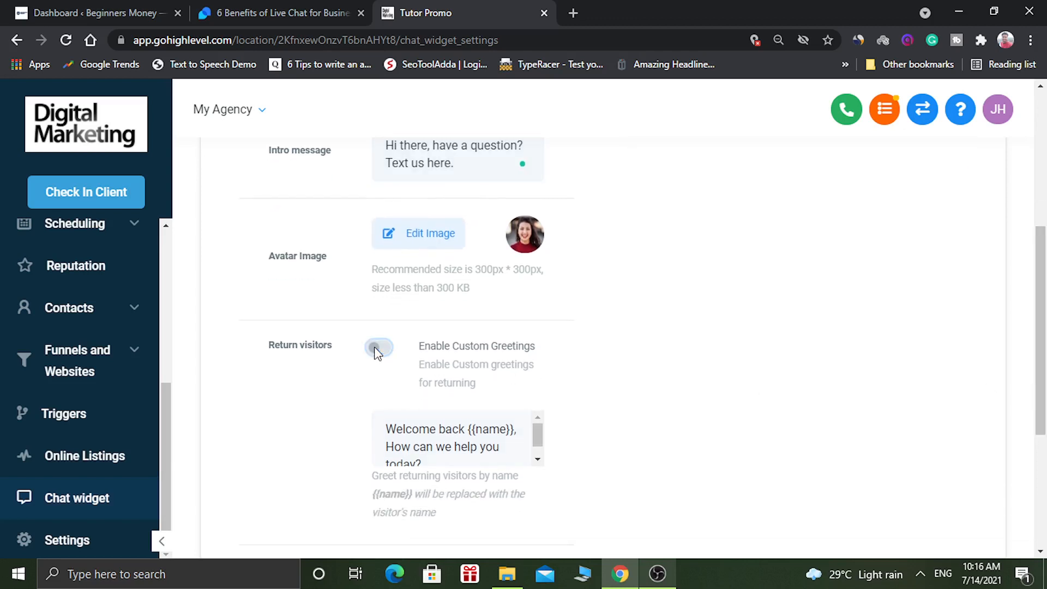
{"action": "left_click", "coordinate": [388, 350]}
{"action": "left_click_drag", "start_coordinate": [537, 433], "coordinate": [540, 450]}
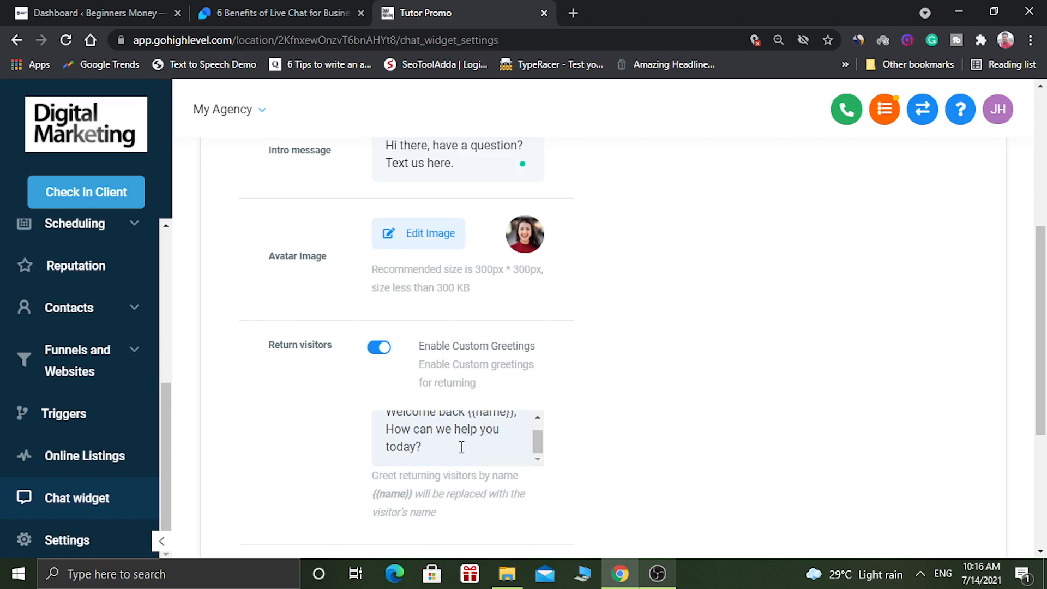
- Expand the Widget window settings and examine the header and intro message fields alongside the preview
{"action": "left_click_drag", "start_coordinate": [1046, 373], "coordinate": [1040, 445]}
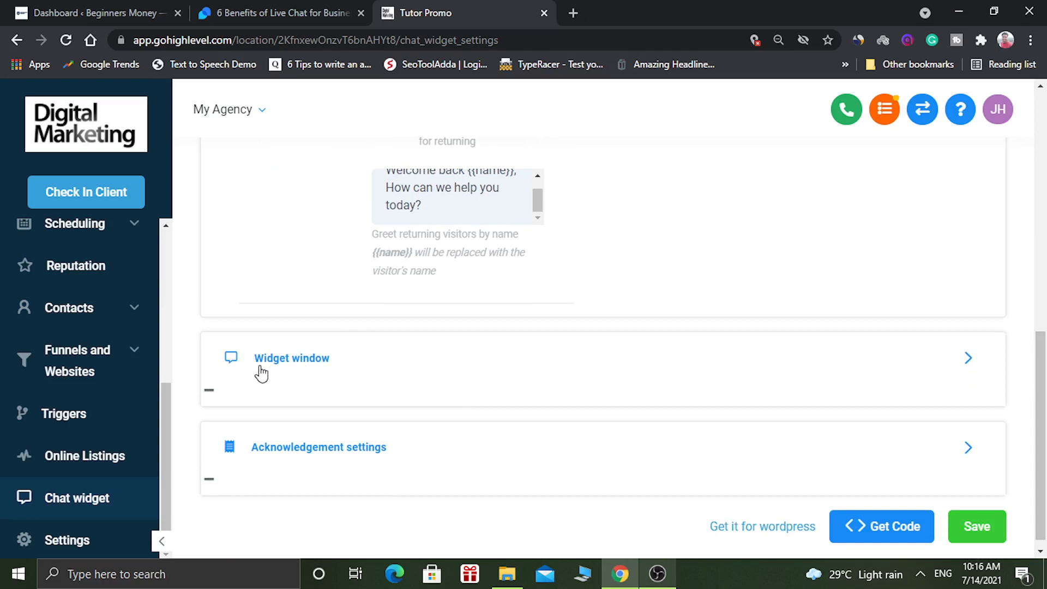
{"action": "left_click", "coordinate": [284, 360]}
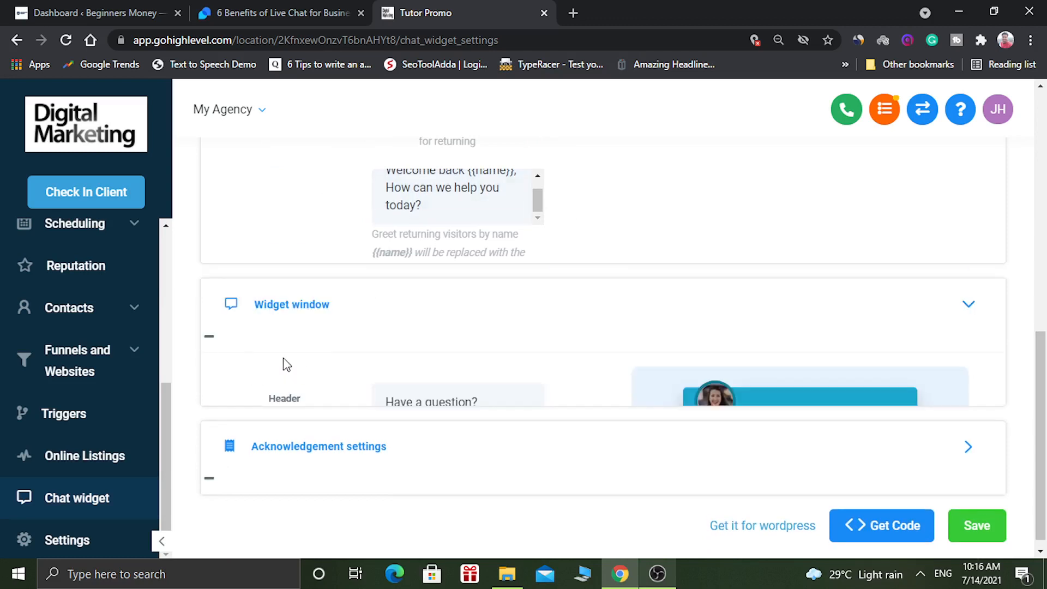
{"action": "scroll", "coordinate": [283, 362], "scroll_direction": "down", "scroll_amount": 5}
{"action": "scroll", "coordinate": [1044, 415], "scroll_direction": "up", "scroll_amount": 6}
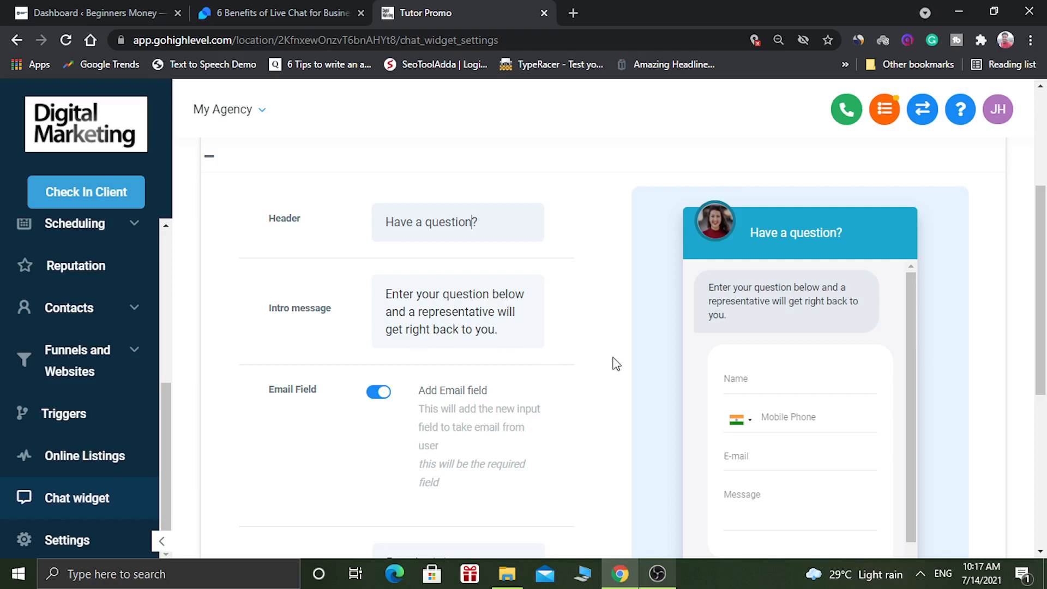
{"action": "left_click", "coordinate": [533, 336]}
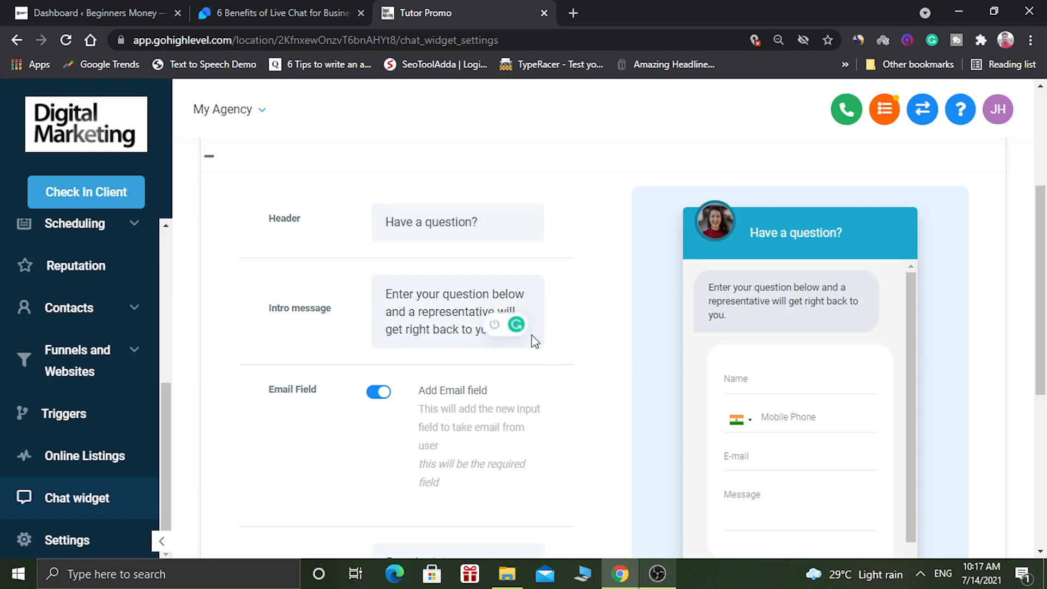
- Turn the widget window's email field off and back on to compare the form preview
{"action": "left_click_drag", "start_coordinate": [1043, 310], "coordinate": [1043, 328]}
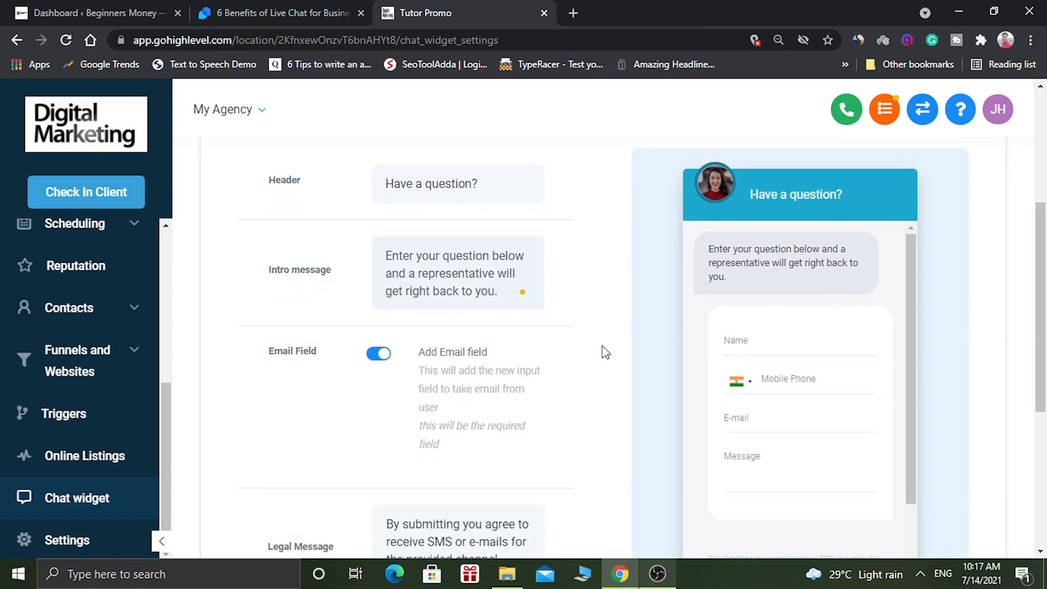
{"action": "left_click", "coordinate": [377, 354]}
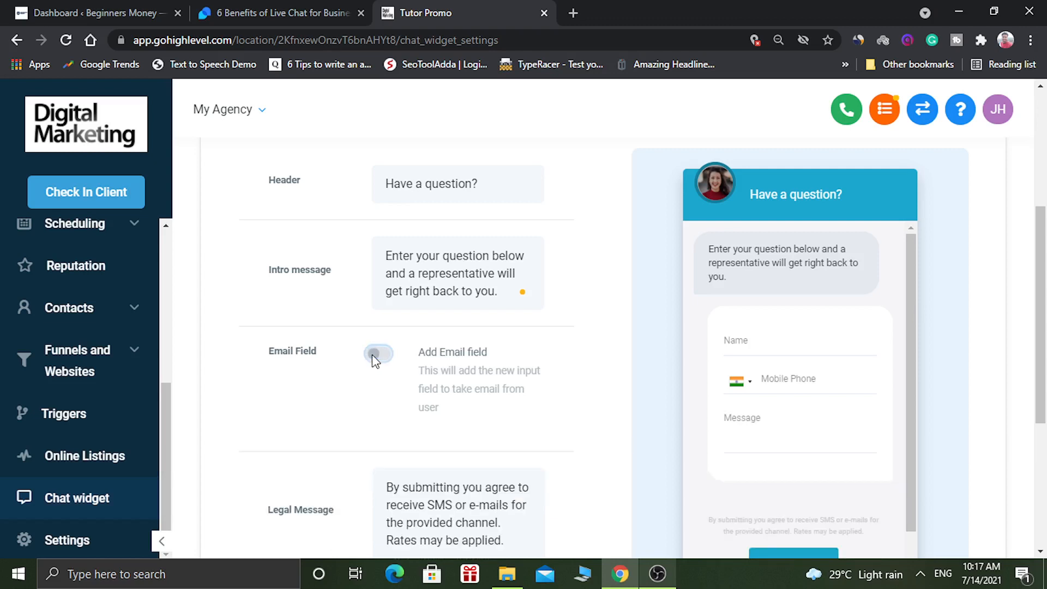
{"action": "left_click", "coordinate": [376, 355]}
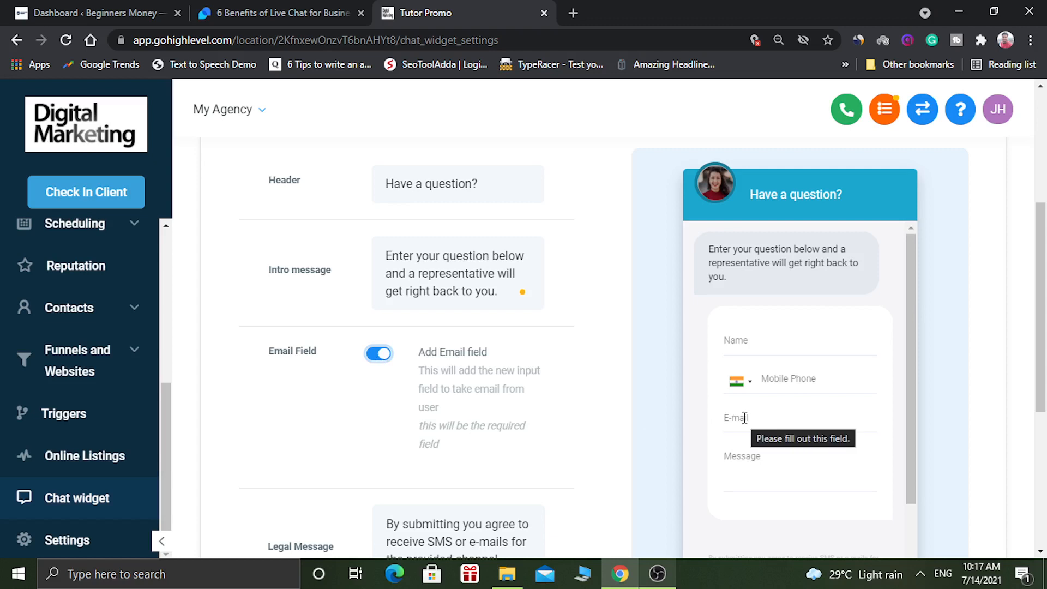
- Review the contact form preview and legal message, and open the color picker for the widget color
{"action": "left_click_drag", "start_coordinate": [1042, 274], "coordinate": [1042, 312]}
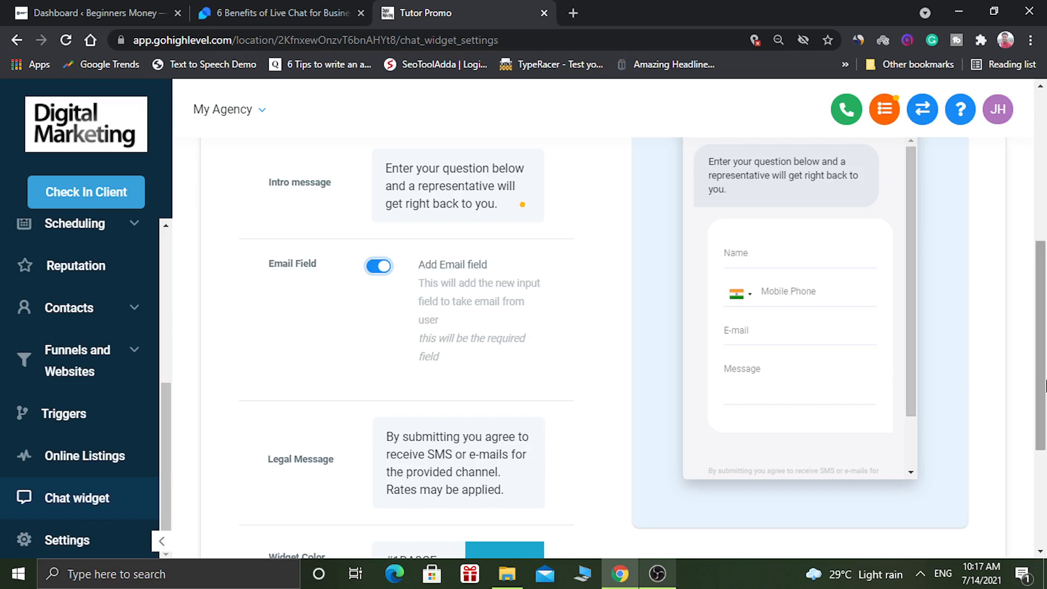
{"action": "left_click_drag", "start_coordinate": [1045, 385], "coordinate": [1043, 342]}
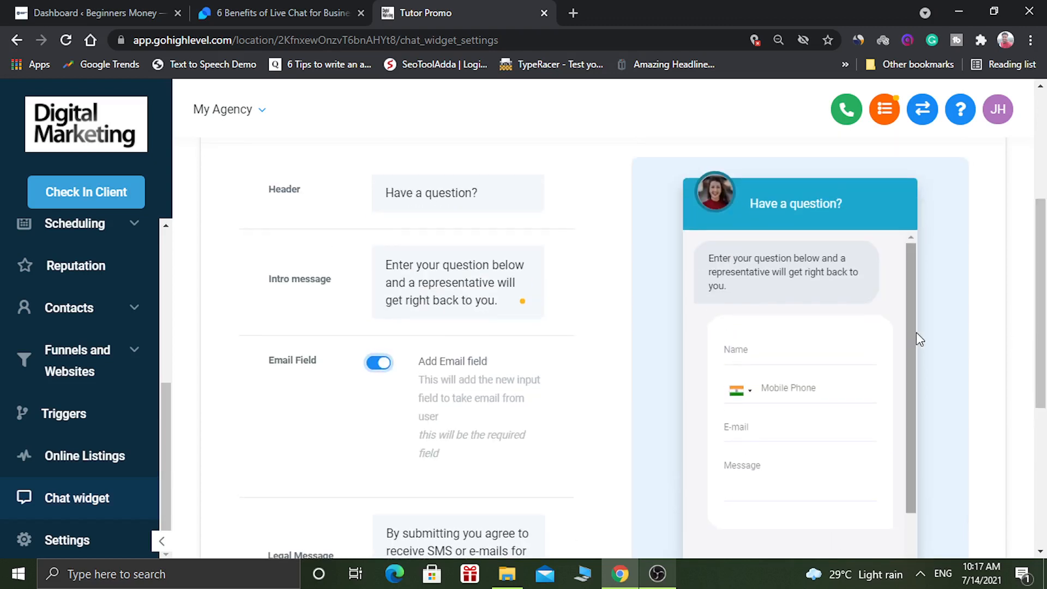
{"action": "left_click_drag", "start_coordinate": [912, 335], "coordinate": [905, 289]}
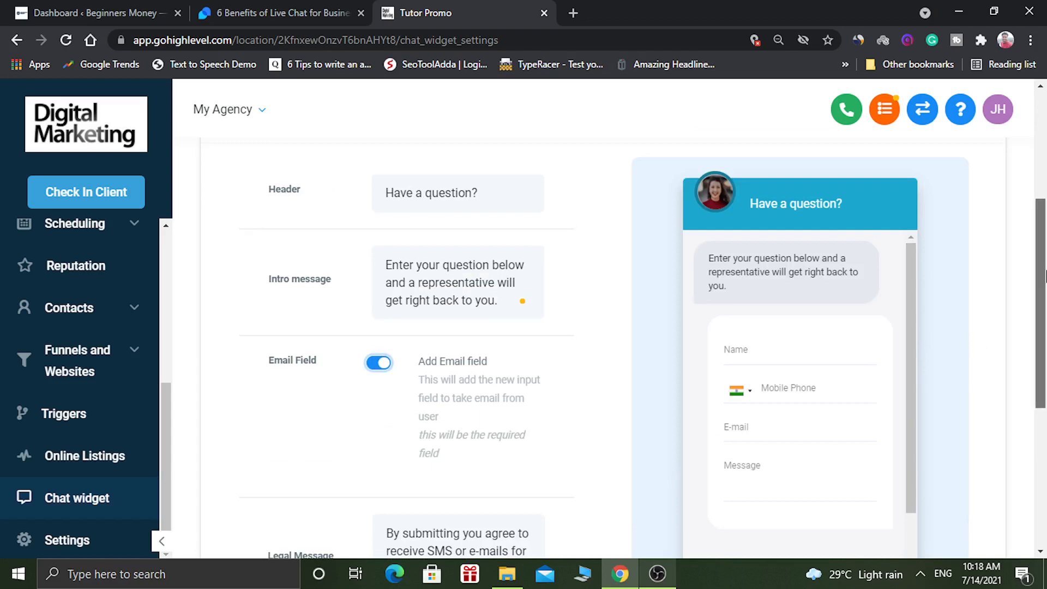
{"action": "left_click_drag", "start_coordinate": [1045, 277], "coordinate": [1044, 386]}
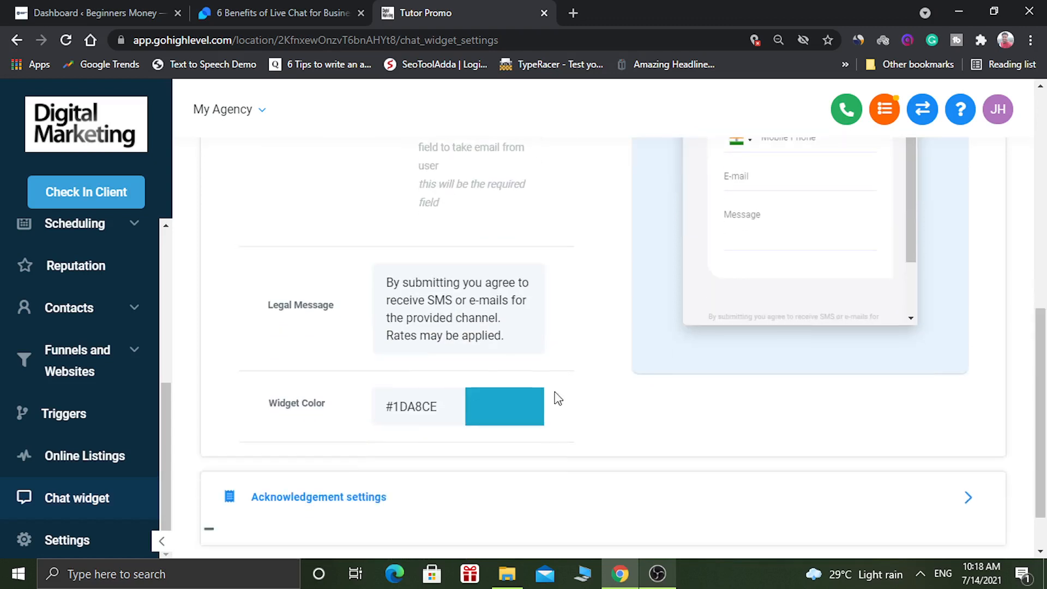
{"action": "left_click", "coordinate": [506, 411]}
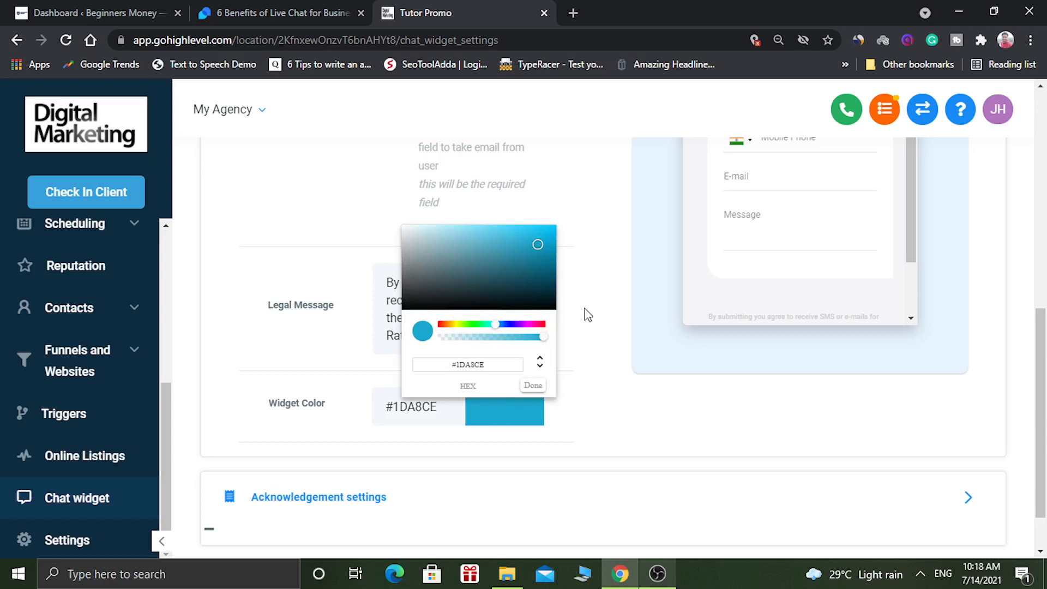
- Expand the Acknowledgement settings and examine the customer support contact, acknowledgement greeting and acknowledgement message
{"action": "scroll", "coordinate": [1039, 346], "scroll_direction": "down", "scroll_amount": 2}
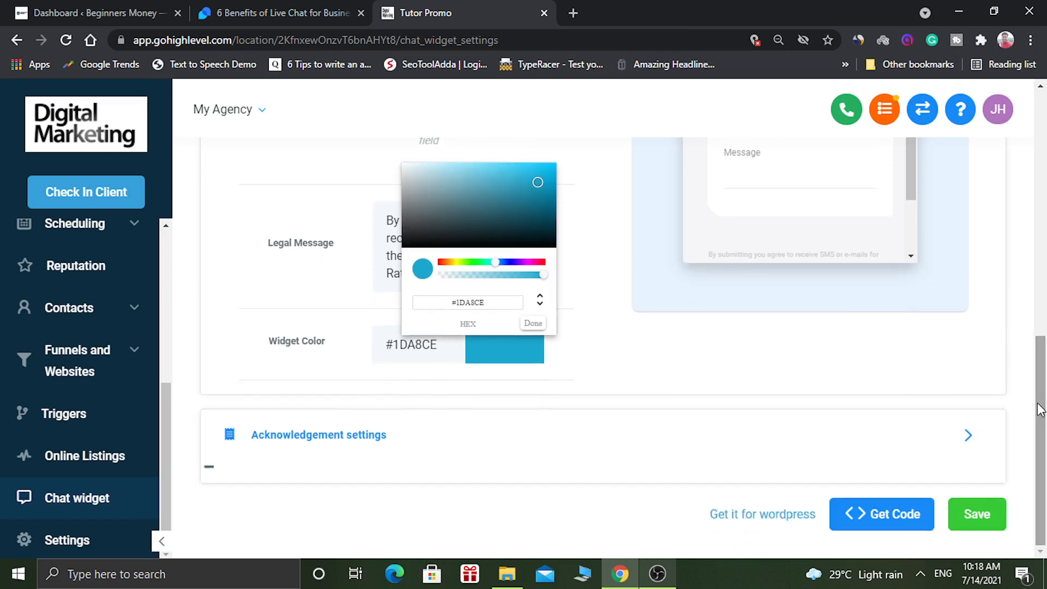
{"action": "left_click", "coordinate": [305, 437]}
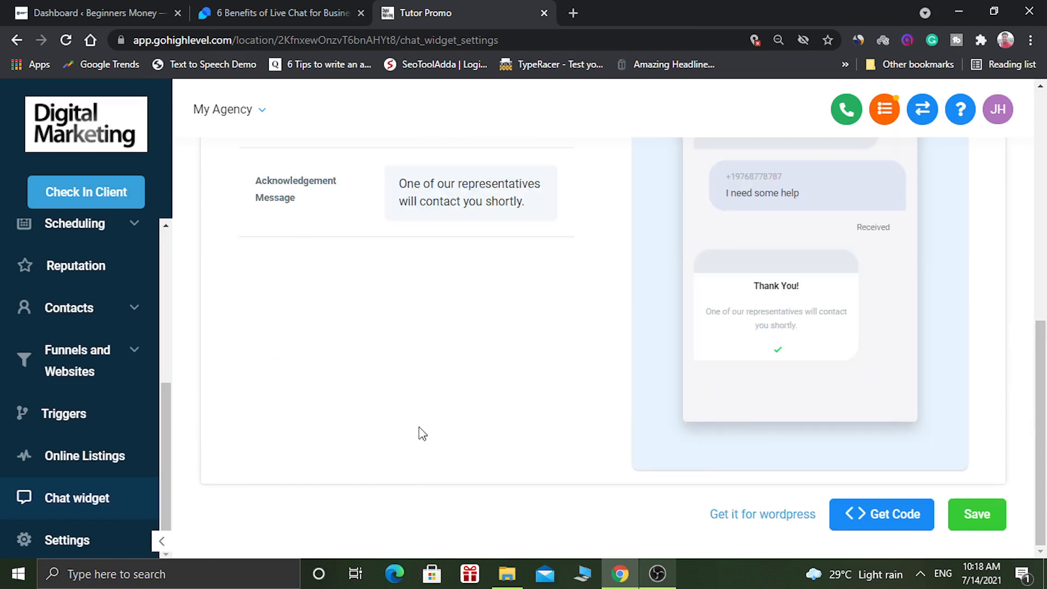
{"action": "scroll", "coordinate": [1042, 383], "scroll_direction": "up", "scroll_amount": 2}
{"action": "left_click_drag", "start_coordinate": [1045, 383], "coordinate": [1045, 368]}
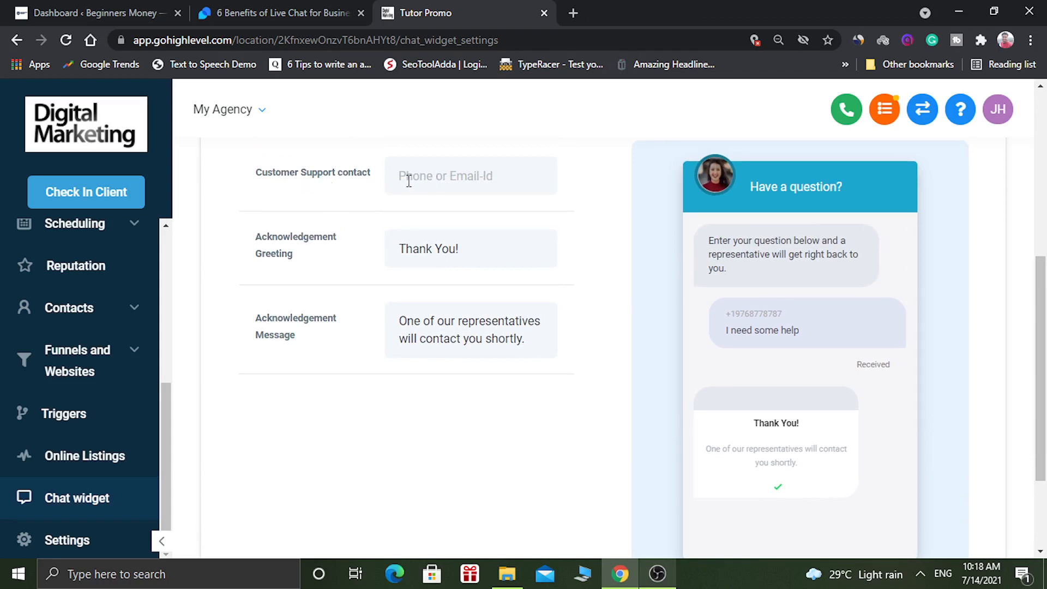
{"action": "left_click", "coordinate": [498, 178]}
{"action": "left_click", "coordinate": [396, 252]}
{"action": "triple_click", "coordinate": [487, 248]}
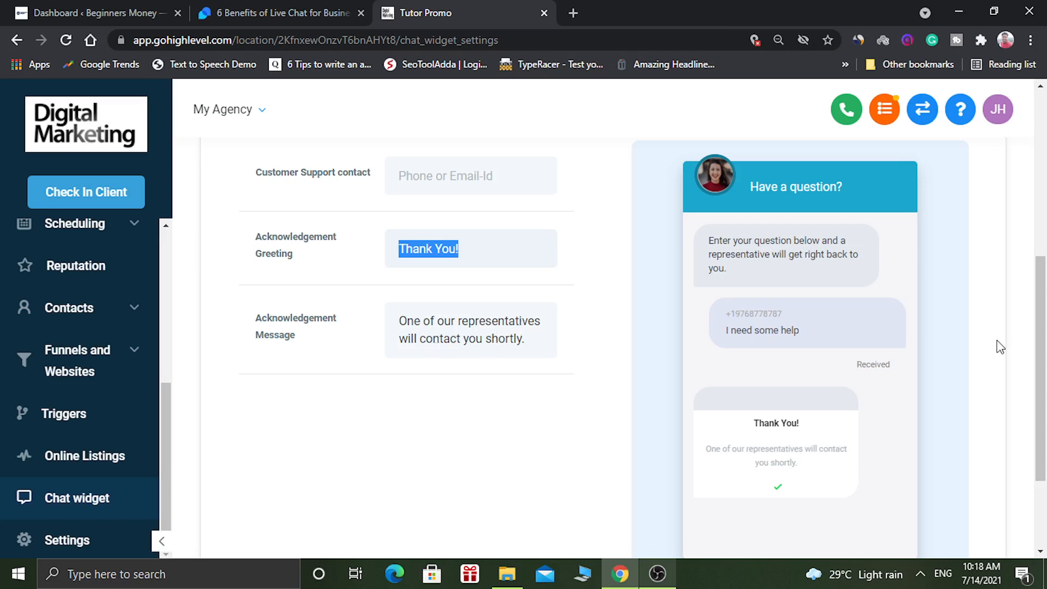
- Save the chat widget configuration
{"action": "left_click_drag", "start_coordinate": [1045, 343], "coordinate": [1042, 377]}
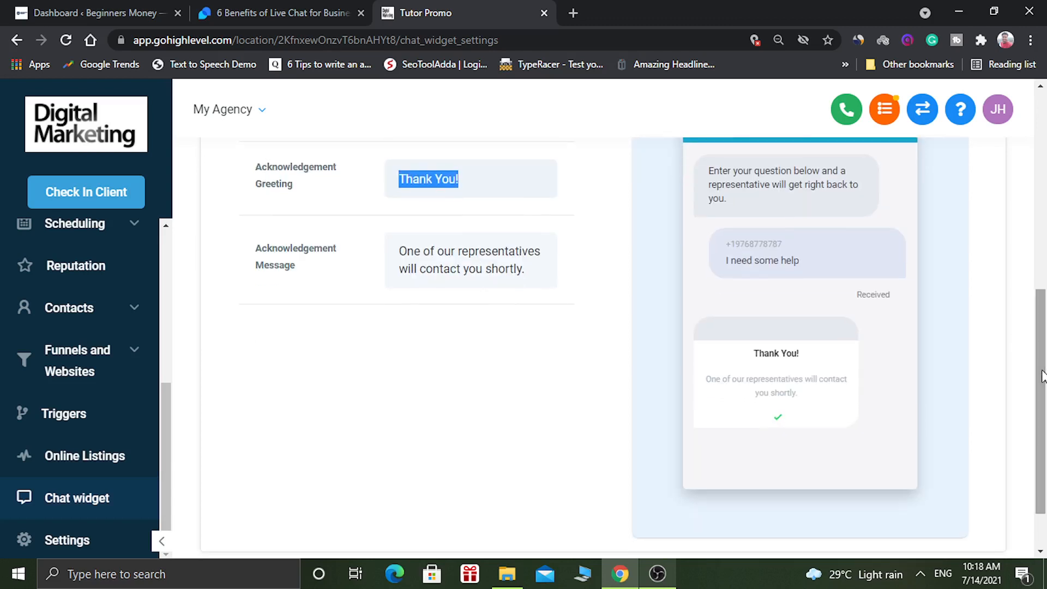
{"action": "left_click_drag", "start_coordinate": [1043, 377], "coordinate": [1046, 431]}
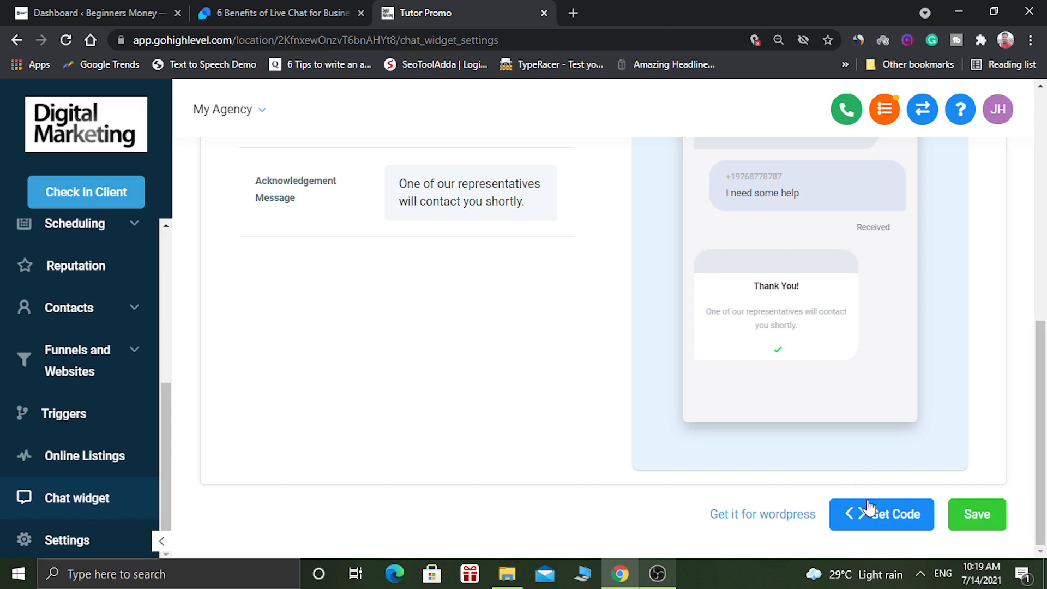
{"action": "left_click", "coordinate": [965, 517]}
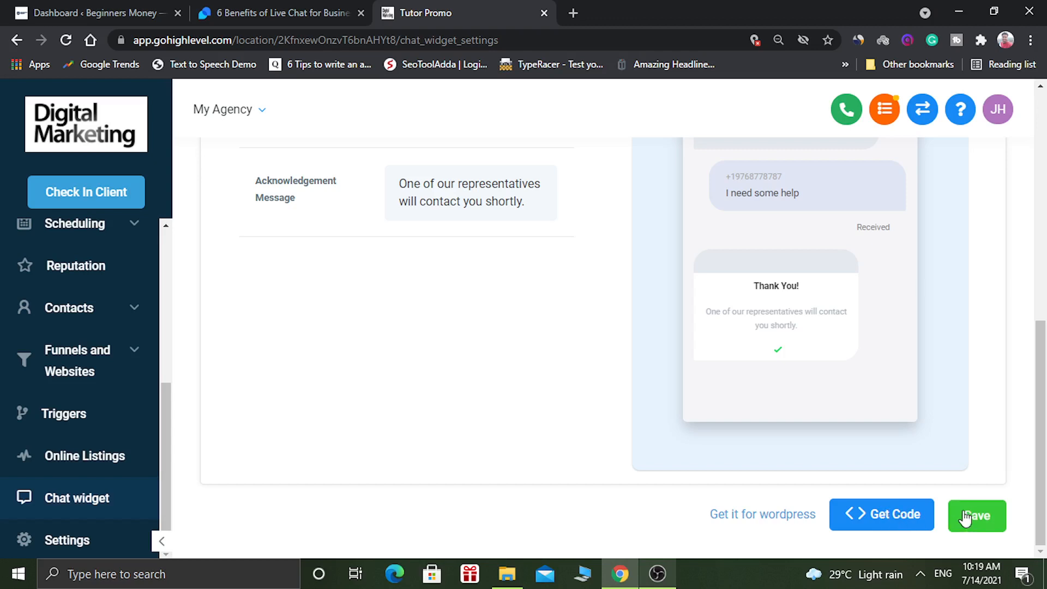
- View the body code for embedding the chat widget, close it and return to the start of the webchat settings
{"action": "left_click", "coordinate": [872, 512]}
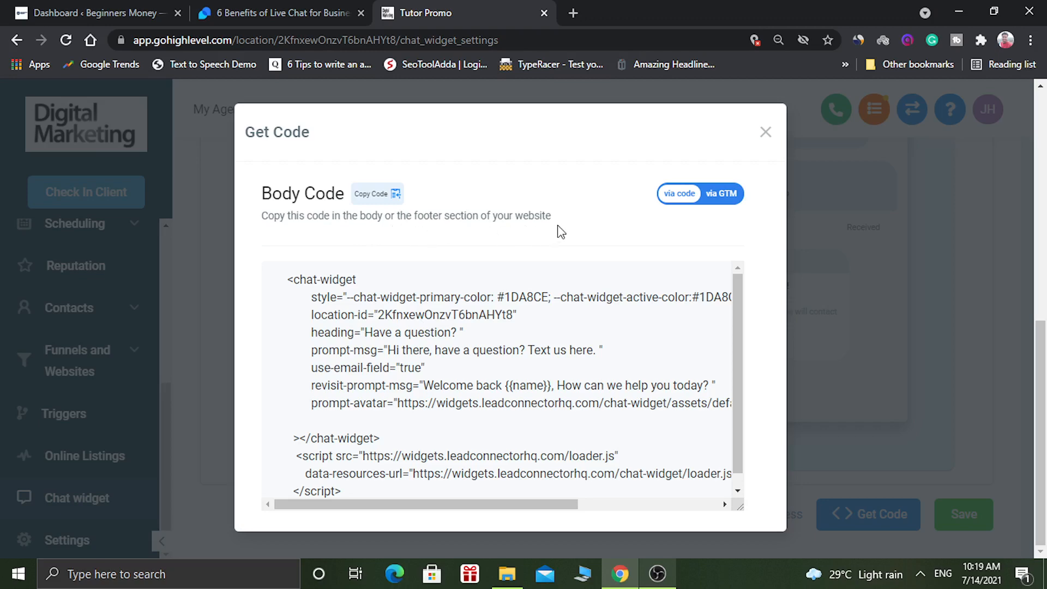
{"action": "left_click", "coordinate": [766, 133]}
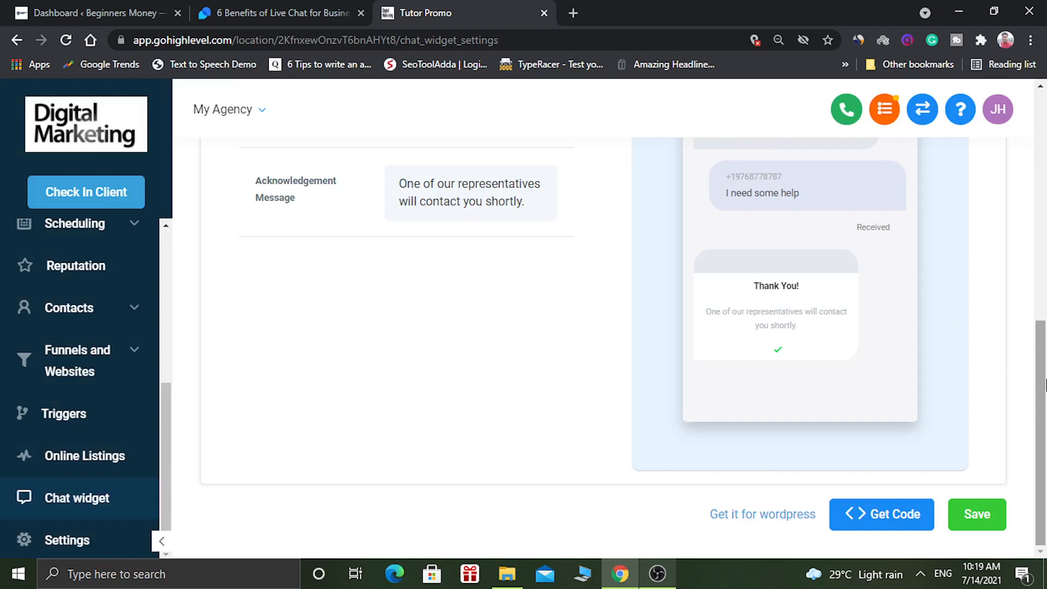
{"action": "scroll", "coordinate": [1045, 385], "scroll_direction": "up", "scroll_amount": 10}
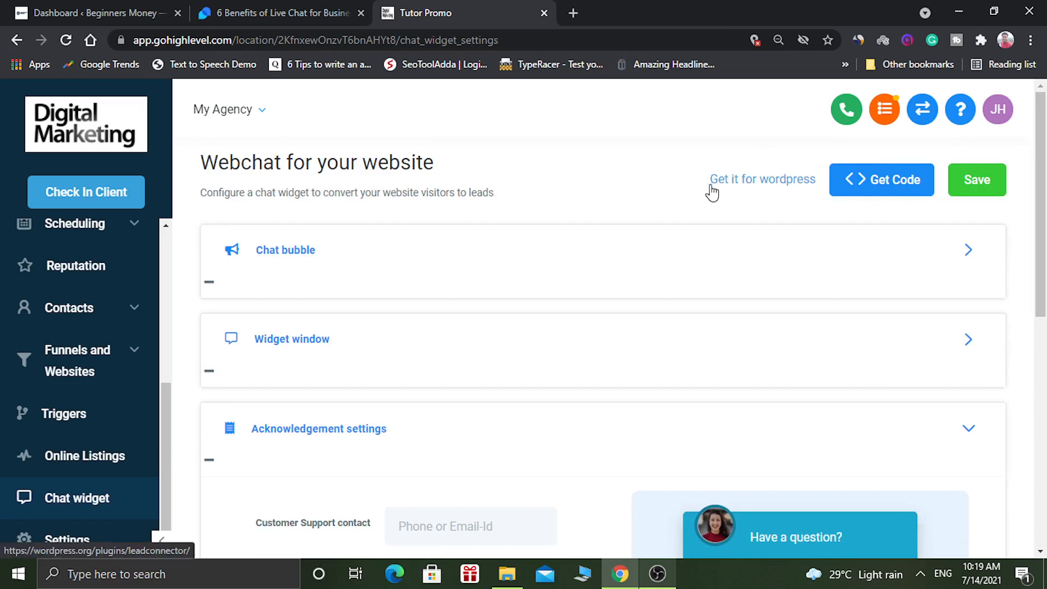
- Open the WordPress version of the chat widget and download the LeadConnector plugin from its WordPress.org page
{"action": "left_click", "coordinate": [758, 180]}
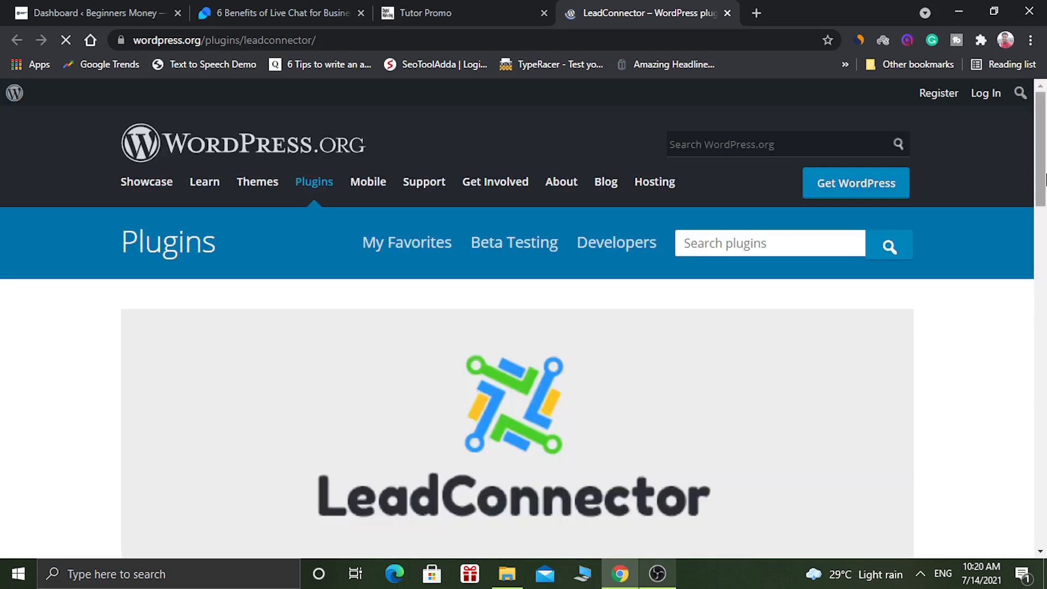
{"action": "left_click_drag", "start_coordinate": [1044, 180], "coordinate": [1040, 214]}
{"action": "left_click_drag", "start_coordinate": [1038, 210], "coordinate": [1038, 211]}
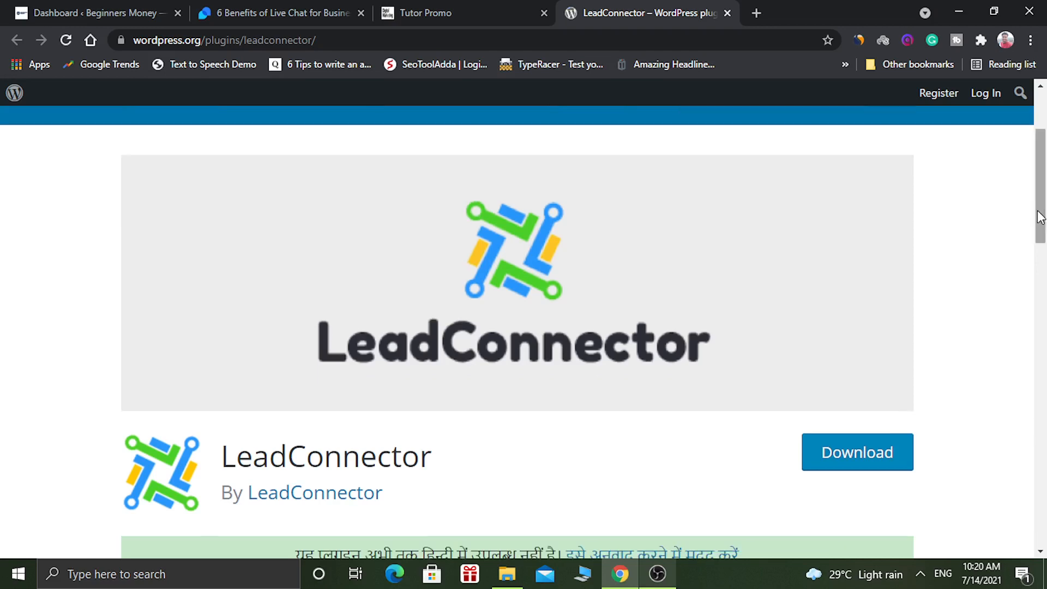
{"action": "scroll", "coordinate": [1044, 210], "scroll_direction": "down", "scroll_amount": 1}
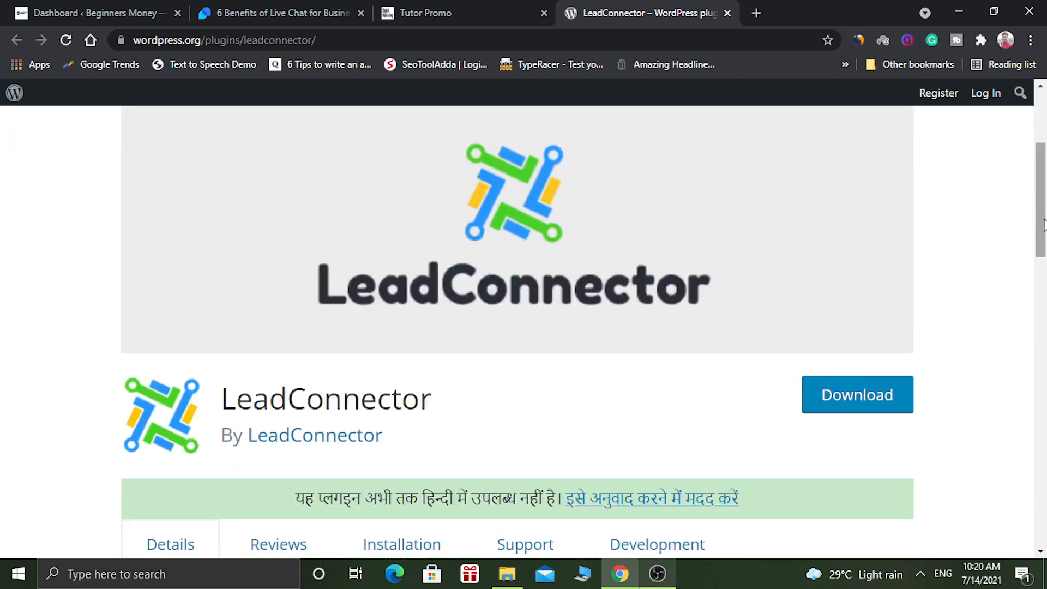
{"action": "left_click", "coordinate": [829, 393]}
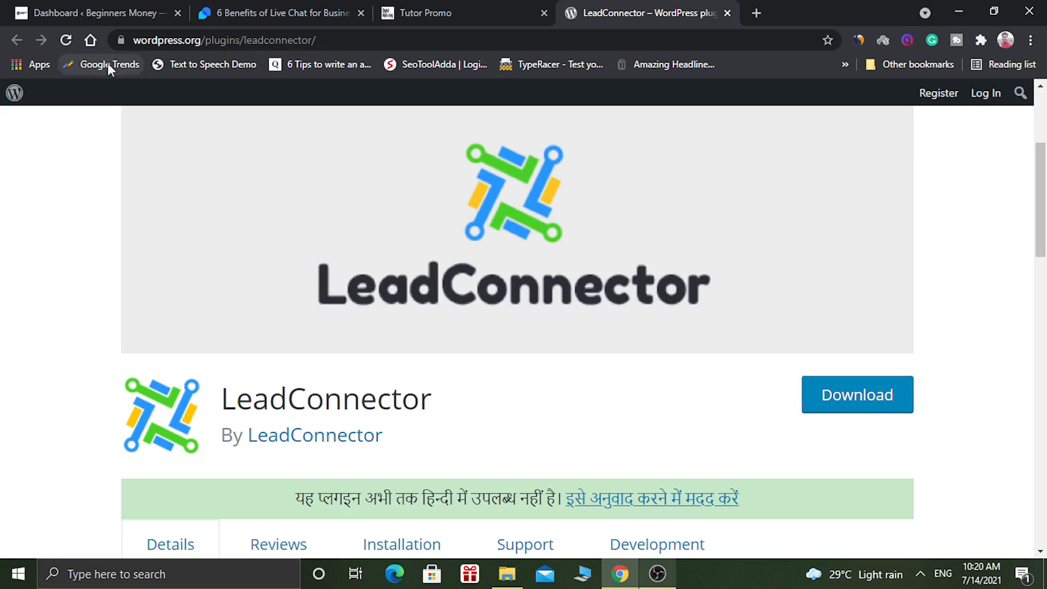
- Switch to the Beginners Money WordPress dashboard and view the Add Plugins page with its plugin upload option
{"action": "left_click", "coordinate": [107, 7]}
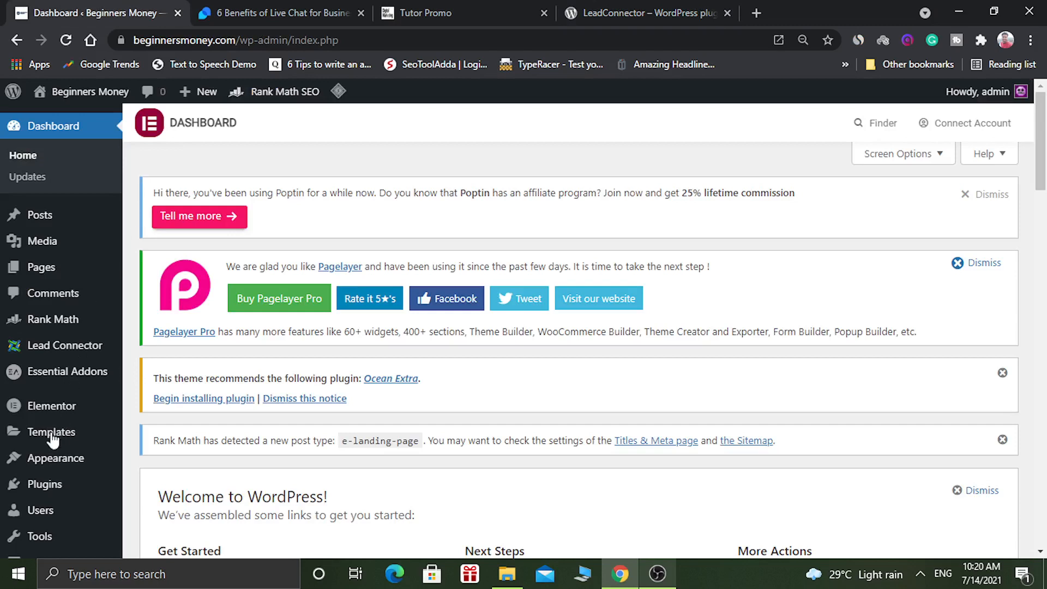
{"action": "mouse_move", "coordinate": [39, 491]}
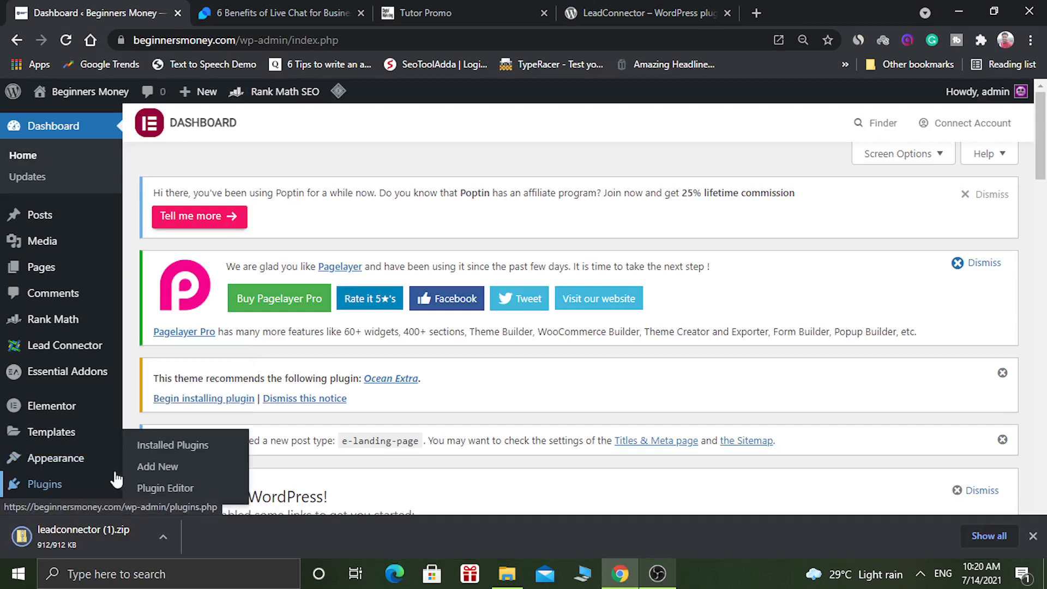
{"action": "left_click", "coordinate": [162, 469]}
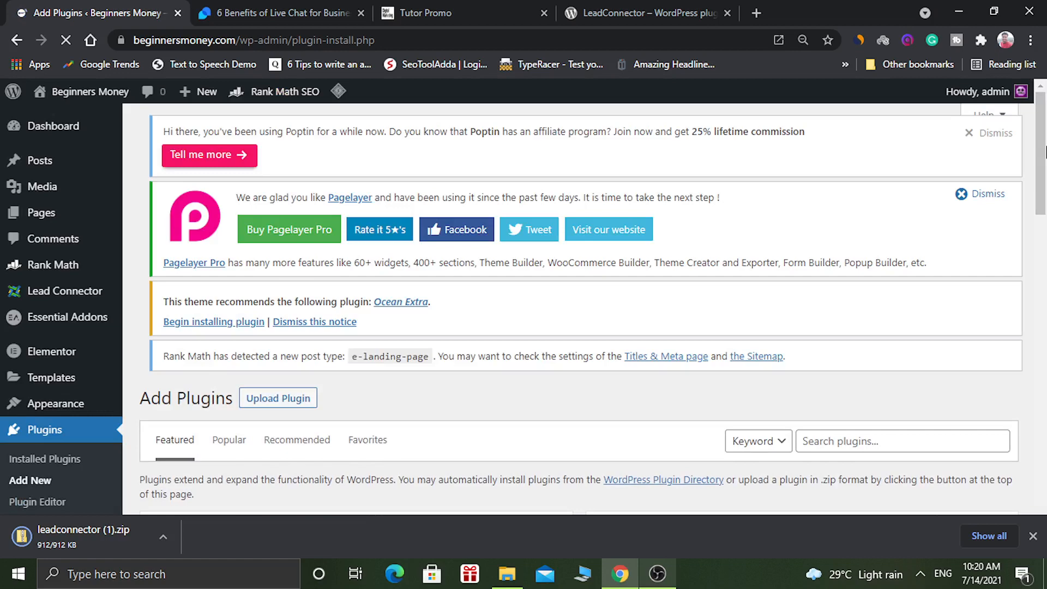
{"action": "mouse_move", "coordinate": [1046, 153]}
{"action": "left_mouse_down"}
{"action": "mouse_move", "coordinate": [1046, 213]}
{"action": "mouse_move", "coordinate": [1046, 169]}
{"action": "left_mouse_up"}
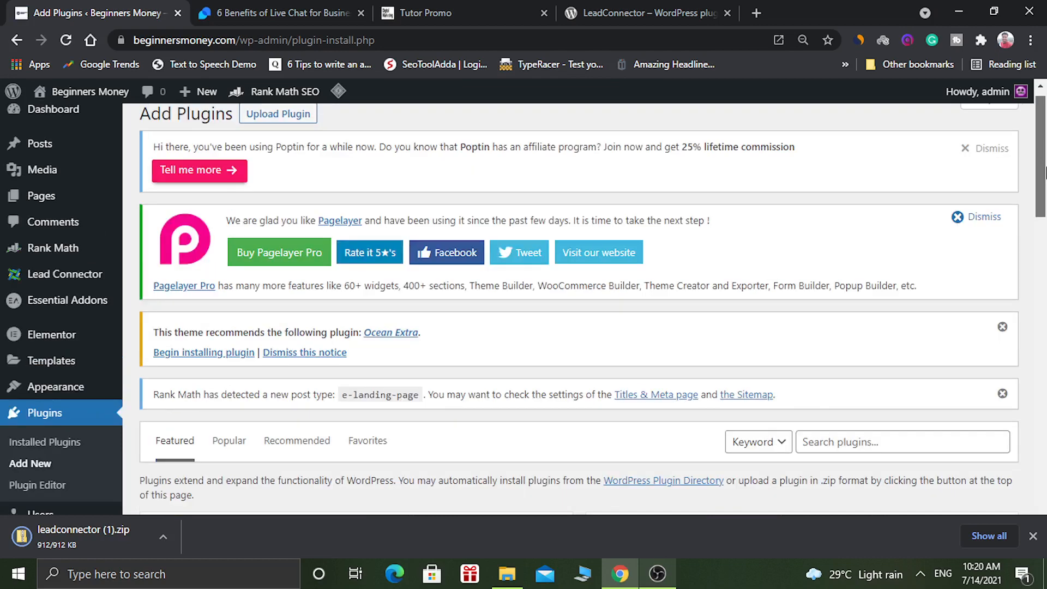
{"action": "left_click_drag", "start_coordinate": [1046, 173], "coordinate": [1045, 168]}
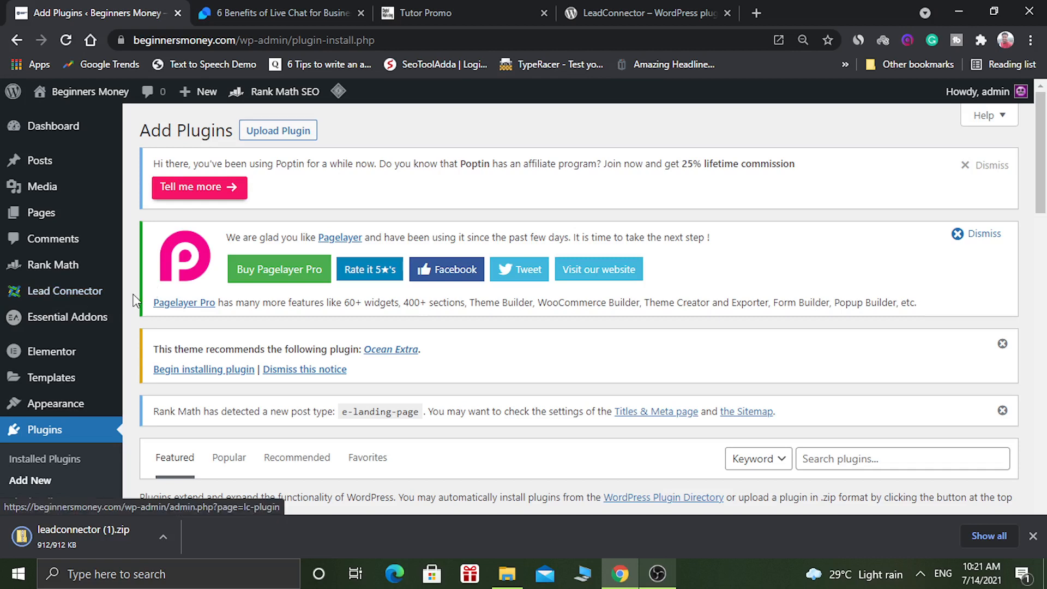
- Open the Lead Connector plugin's settings in WordPress, dismiss the download notice and bring the API key field into view
{"action": "left_click", "coordinate": [60, 292]}
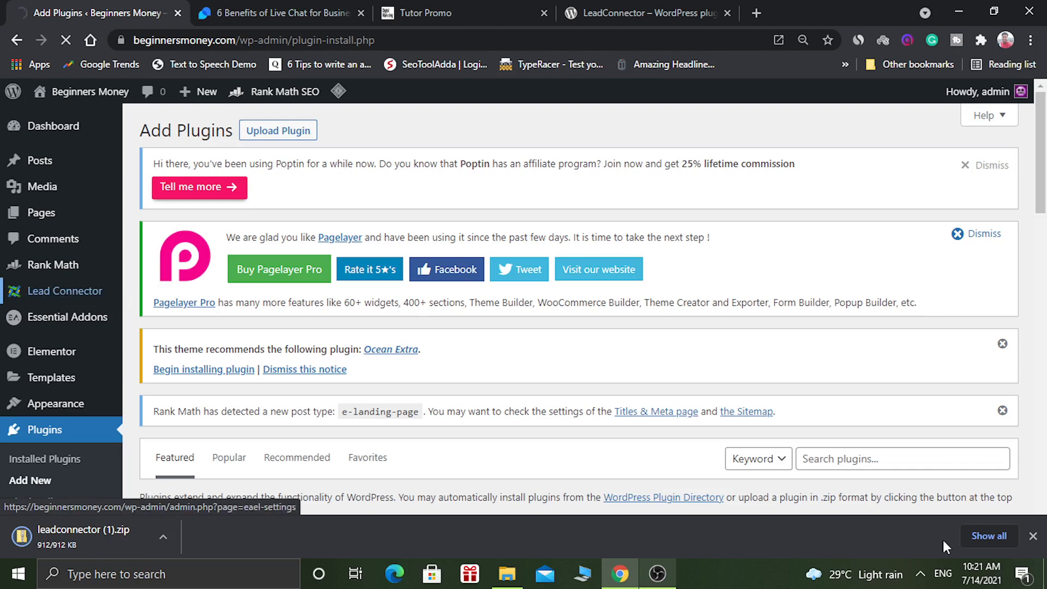
{"action": "left_click", "coordinate": [1033, 536]}
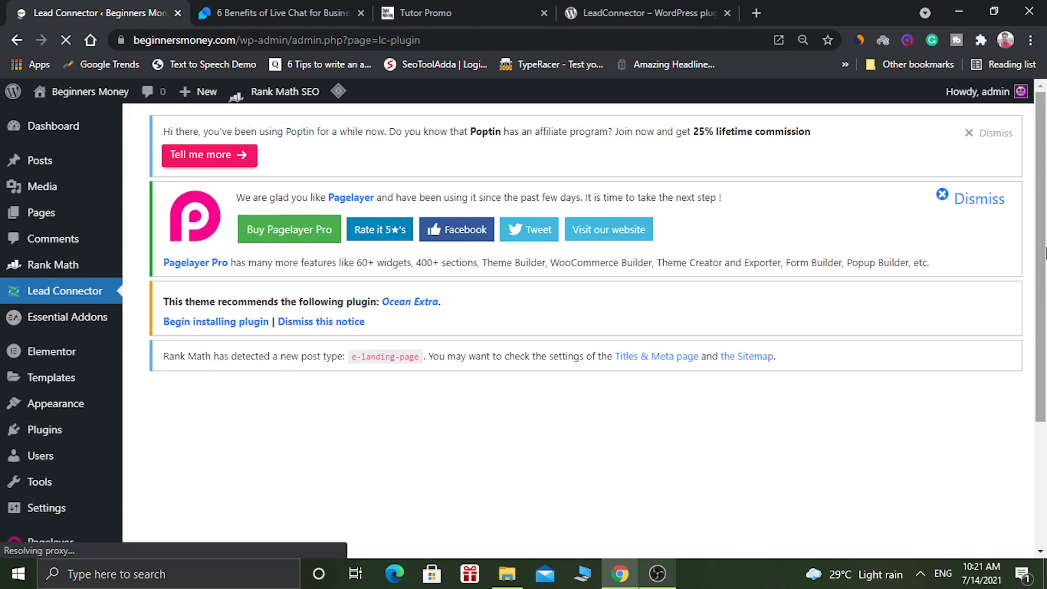
{"action": "left_click_drag", "start_coordinate": [1045, 252], "coordinate": [1044, 352]}
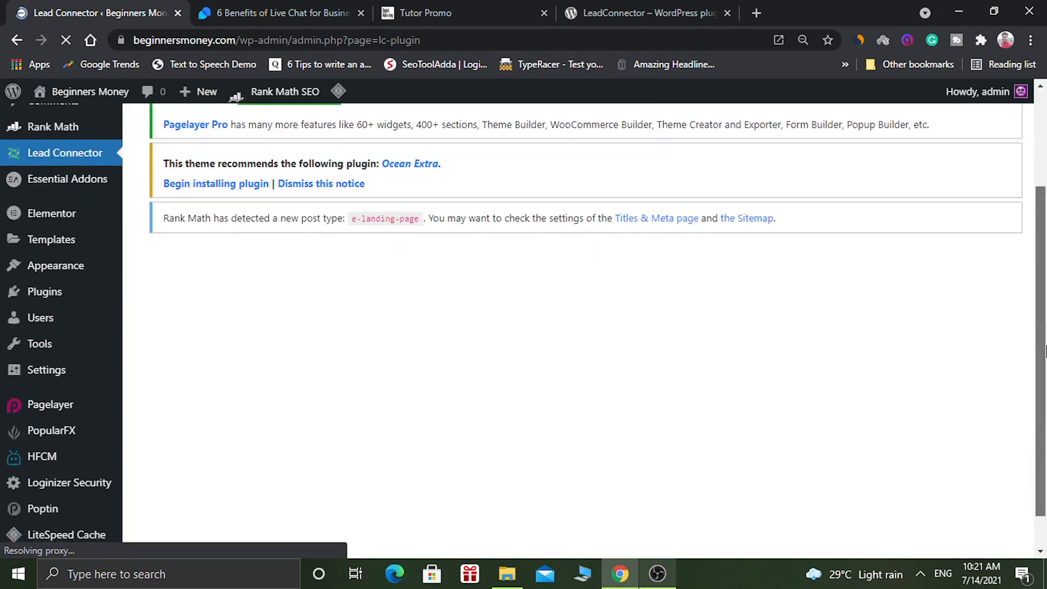
{"action": "left_click_drag", "start_coordinate": [1046, 352], "coordinate": [1045, 360]}
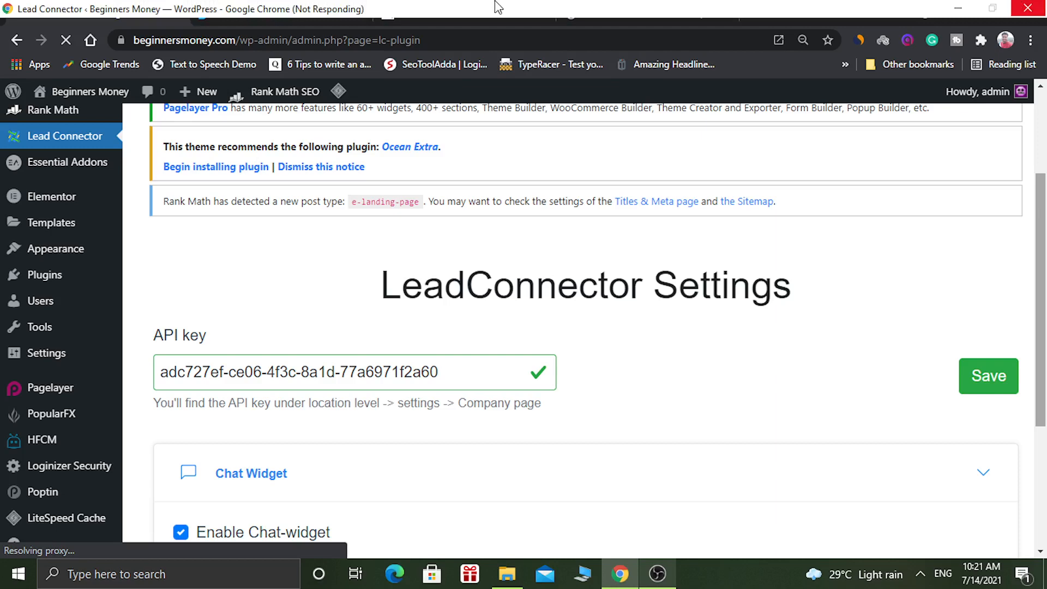
- Switch to GoHighLevel and locate the API key in the location's company settings
{"action": "left_click", "coordinate": [497, 8]}
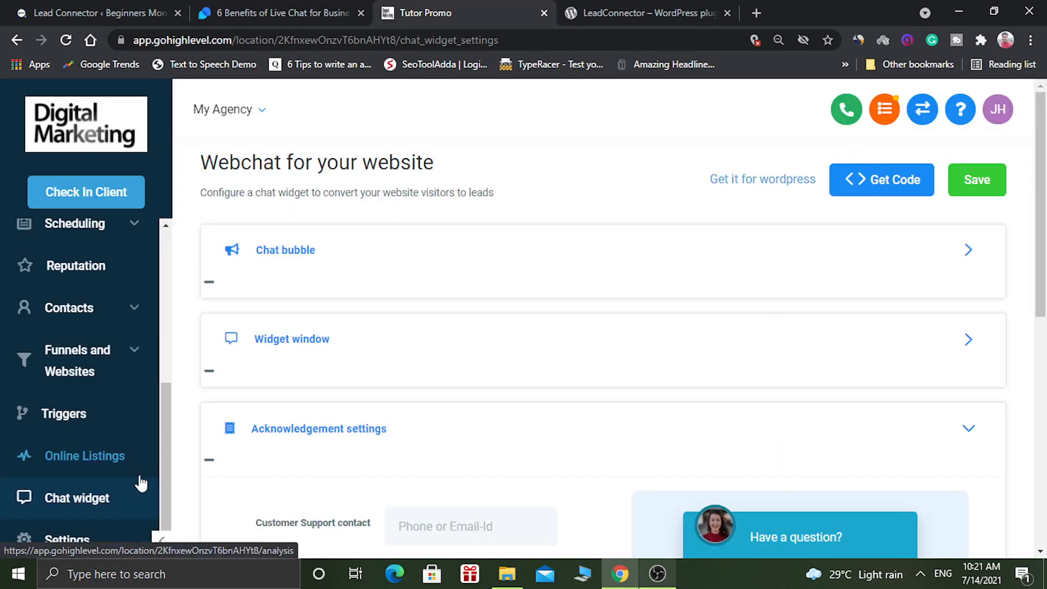
{"action": "left_click", "coordinate": [44, 540]}
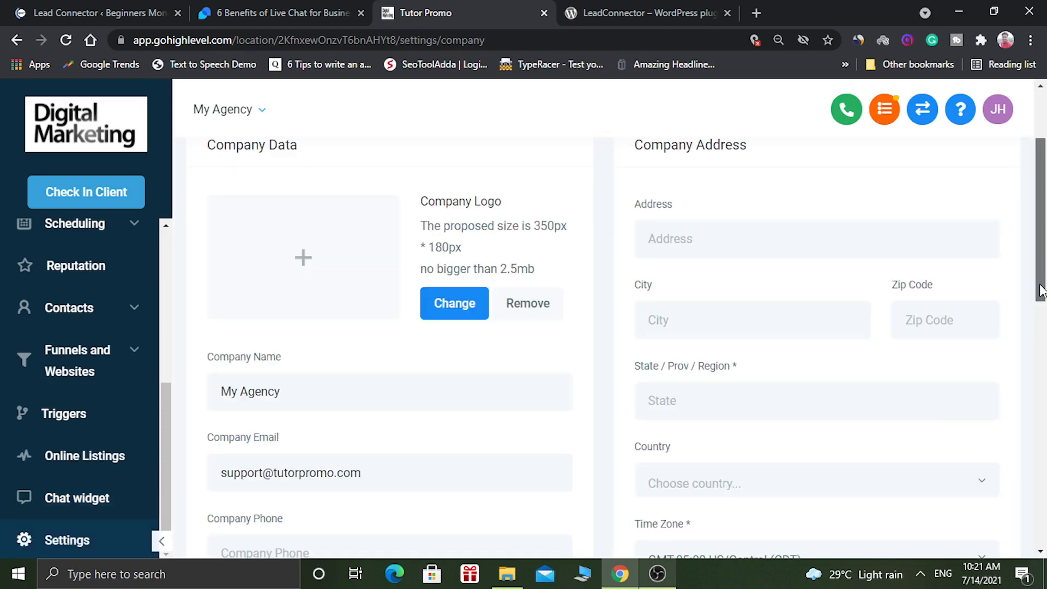
{"action": "left_click_drag", "start_coordinate": [1041, 290], "coordinate": [1022, 407]}
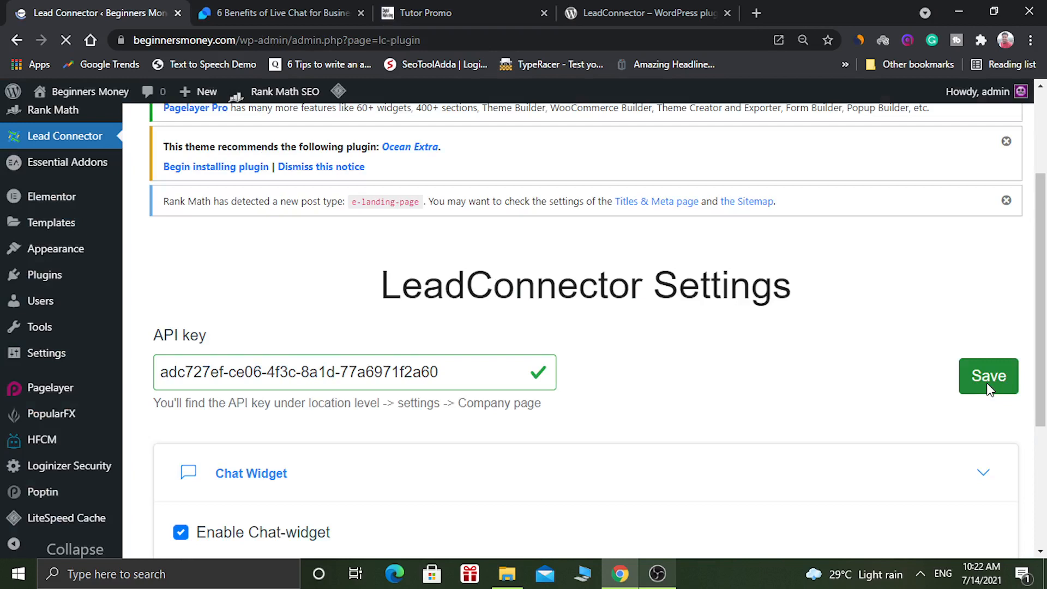
- Save the LeadConnector settings in WordPress and review the Chat Widget and Funnels sections
{"action": "left_click", "coordinate": [989, 381]}
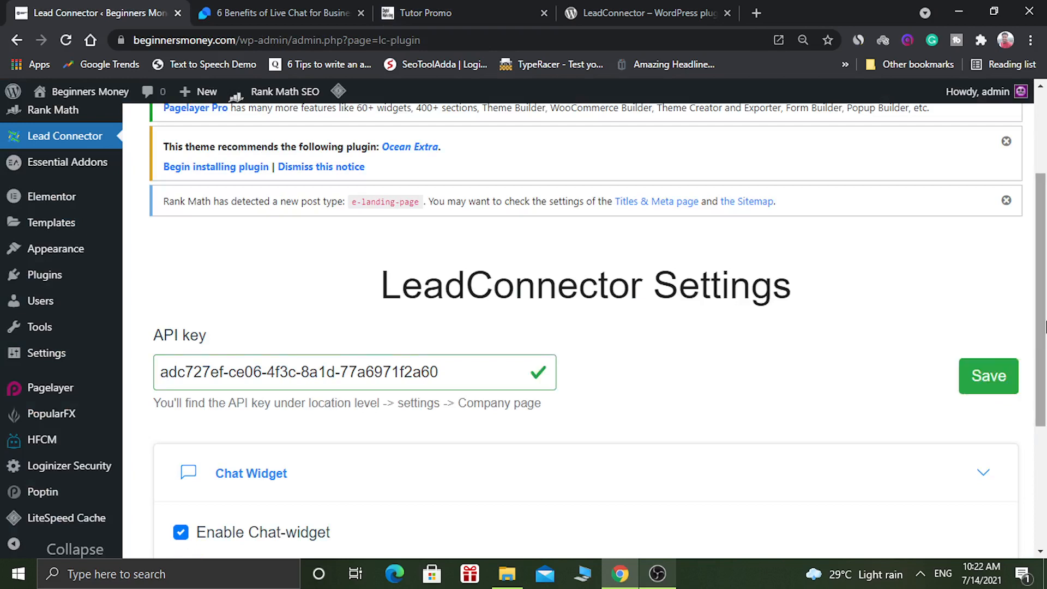
{"action": "scroll", "coordinate": [429, 376], "scroll_direction": "down", "scroll_amount": 2}
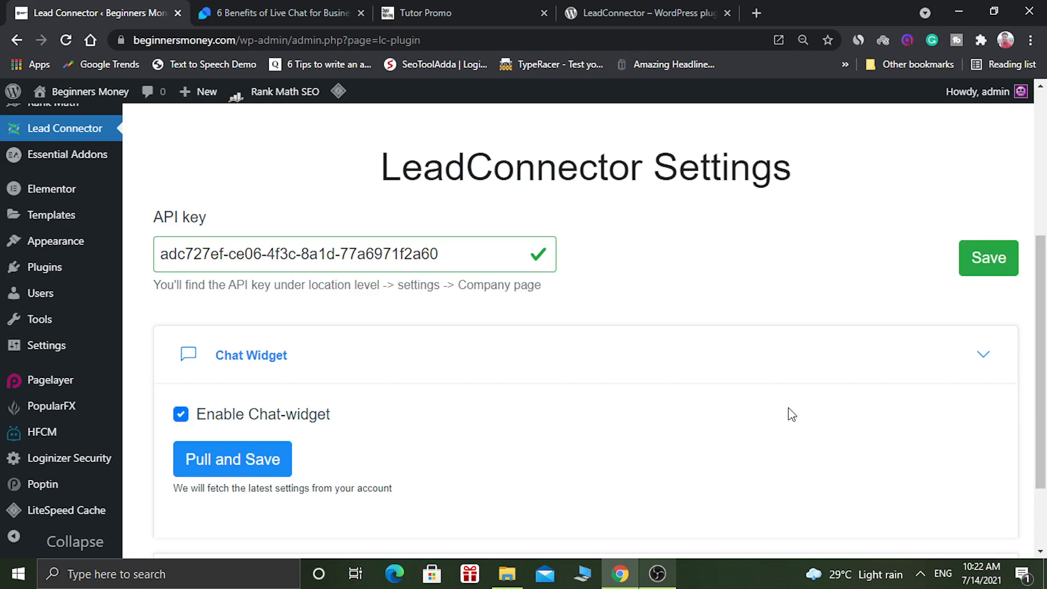
{"action": "scroll", "coordinate": [791, 415], "scroll_direction": "down", "scroll_amount": 2}
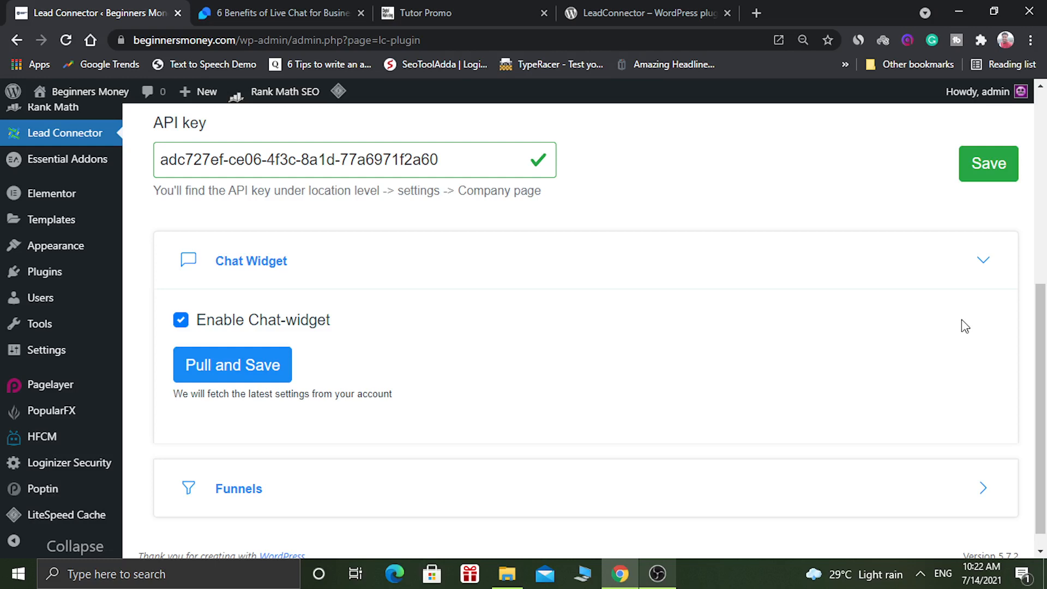
{"action": "scroll", "coordinate": [1043, 369], "scroll_direction": "down", "scroll_amount": 1}
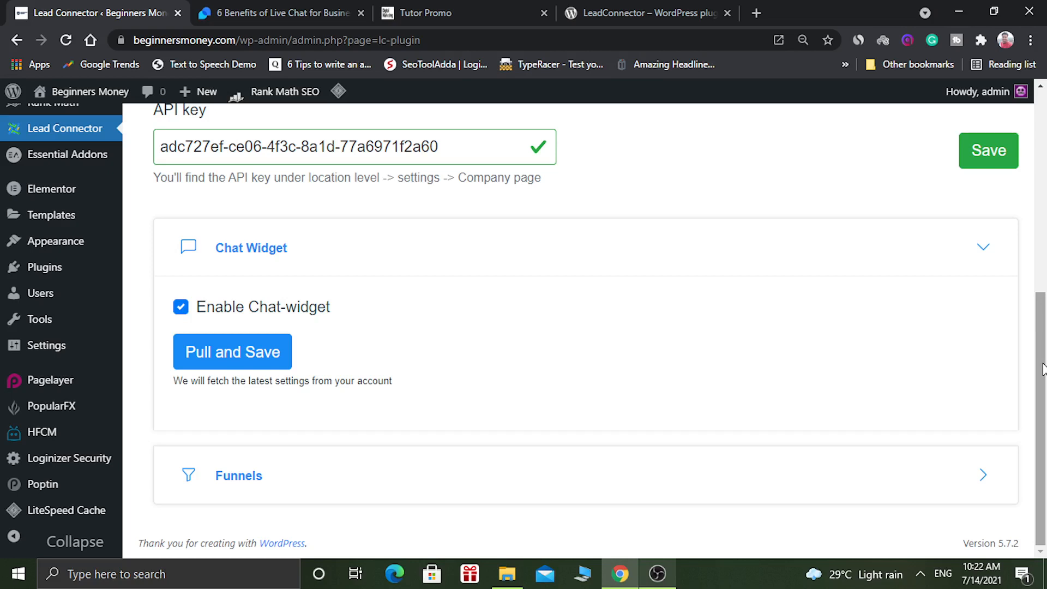
- Open the page beginnersmoney.com/software in a new browser window
{"action": "key", "text": "ctrl+shift+n"}
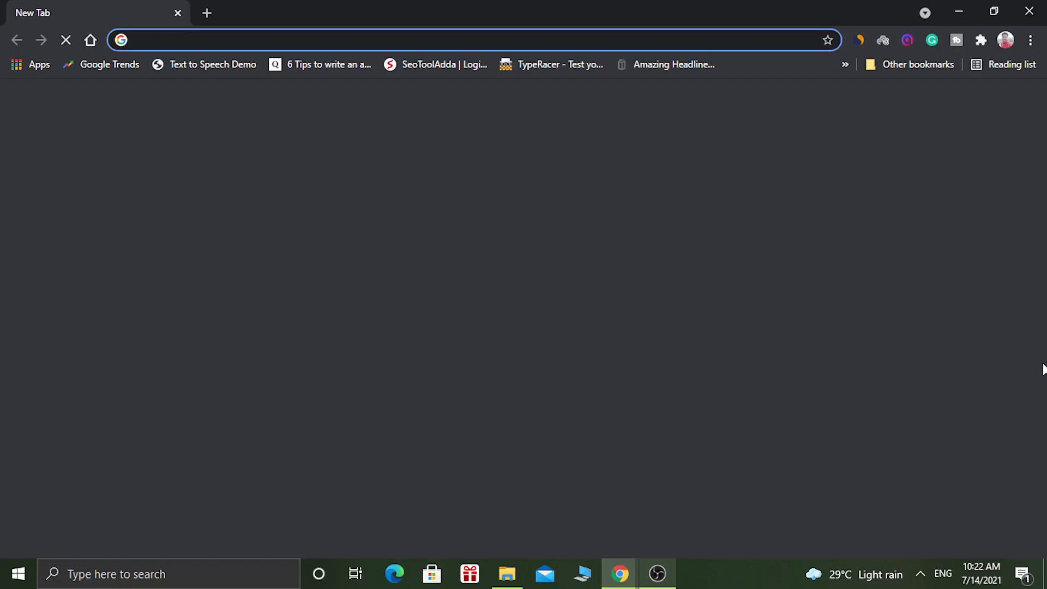
{"action": "type", "text": "b"}
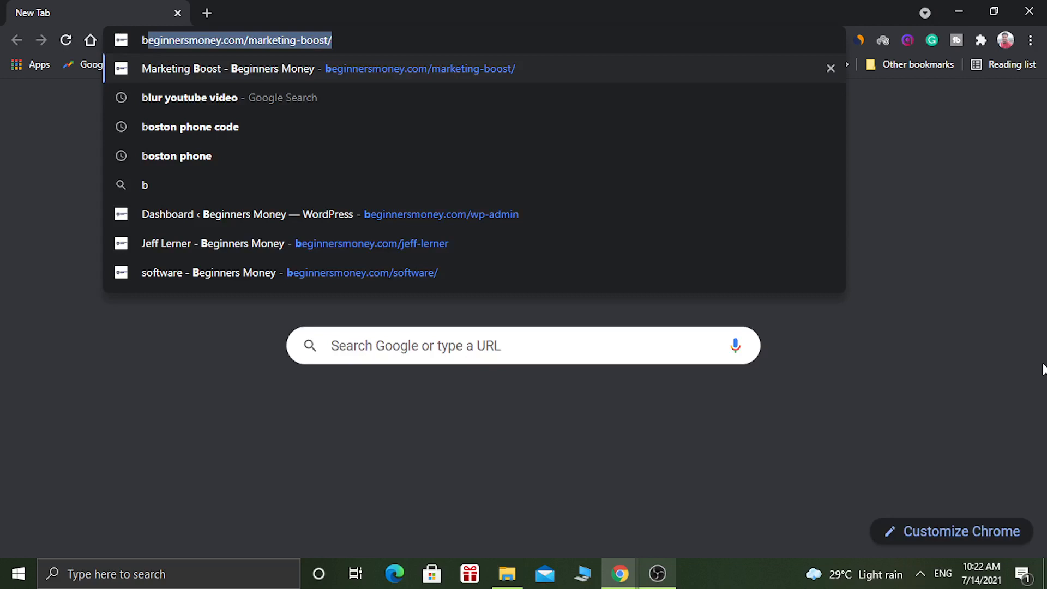
{"action": "type", "text": "eginnersmoney.com/s"}
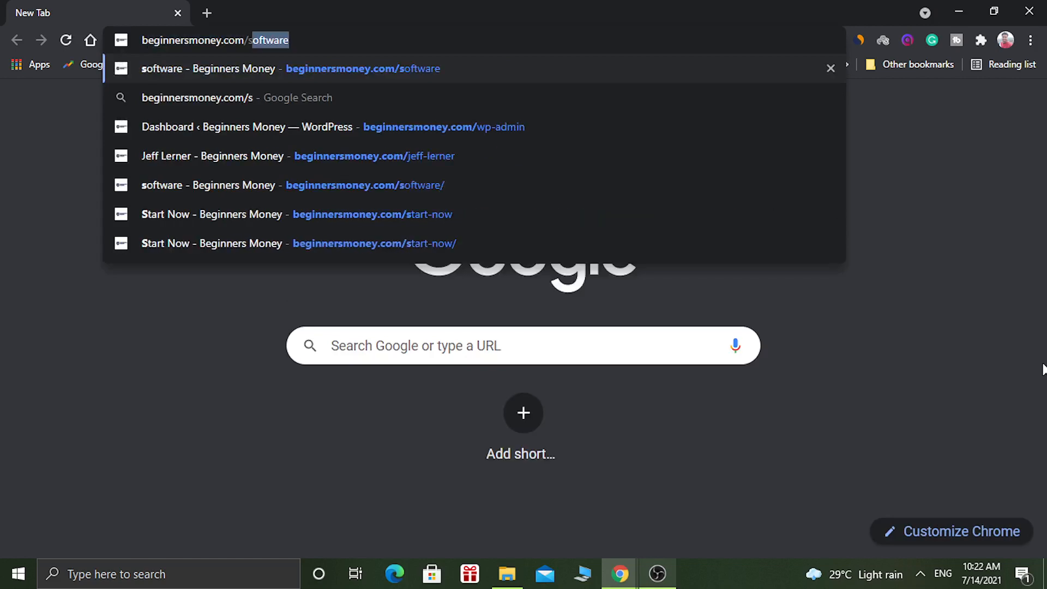
{"action": "key", "text": "Return"}
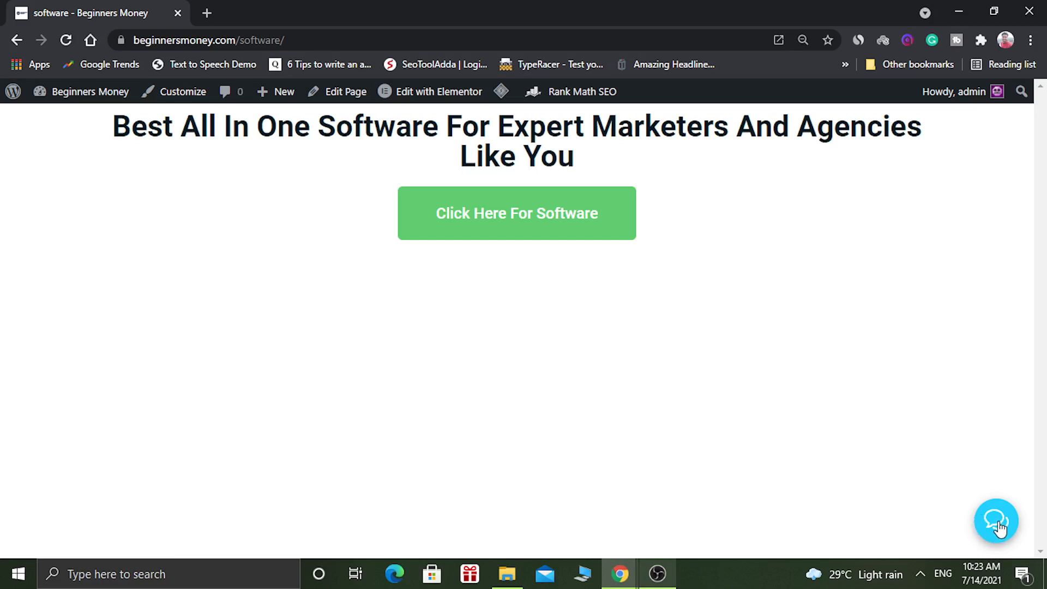
- Open the site's chat widget and edit the visitor's name, mobile phone number and e-mail in the contact form
{"action": "left_click", "coordinate": [999, 528]}
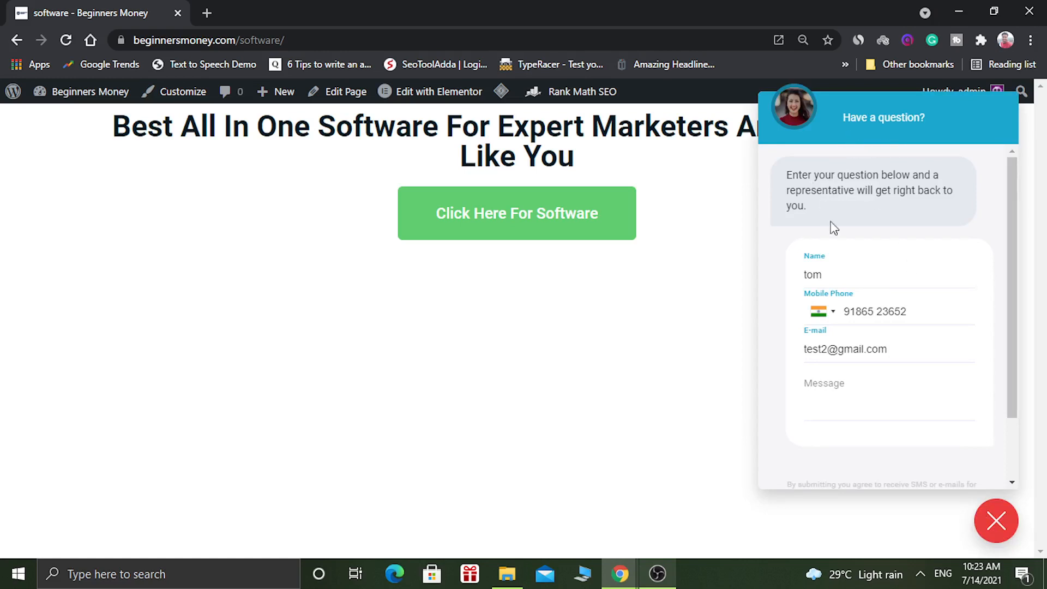
{"action": "left_click", "coordinate": [833, 281]}
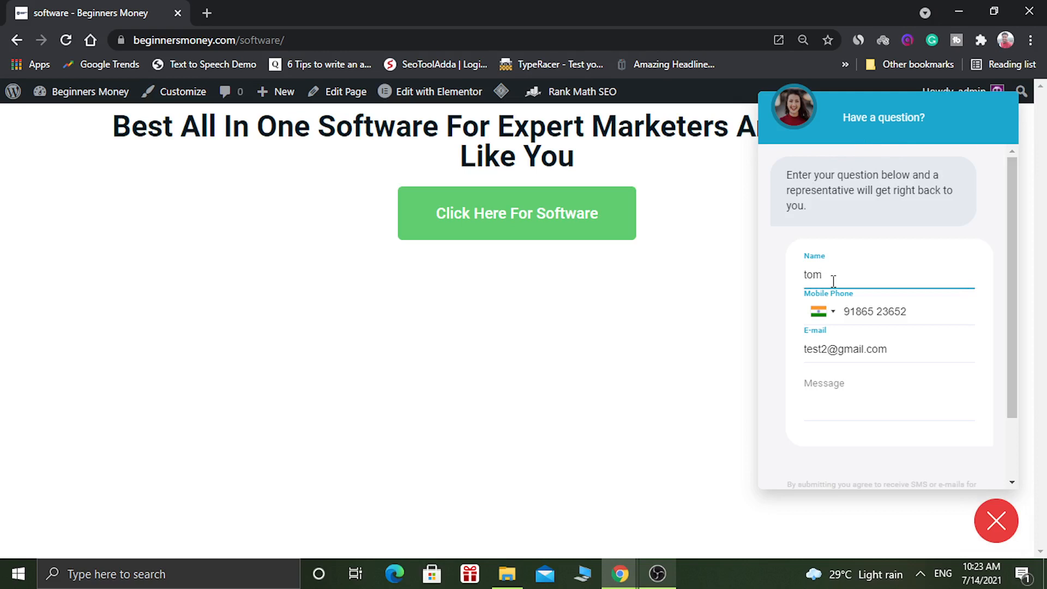
{"action": "type", "text": "es"}
{"action": "left_click", "coordinate": [933, 317]}
{"action": "key", "text": "BackSpace"}
{"action": "type", "text": "8"}
{"action": "left_click", "coordinate": [829, 345]}
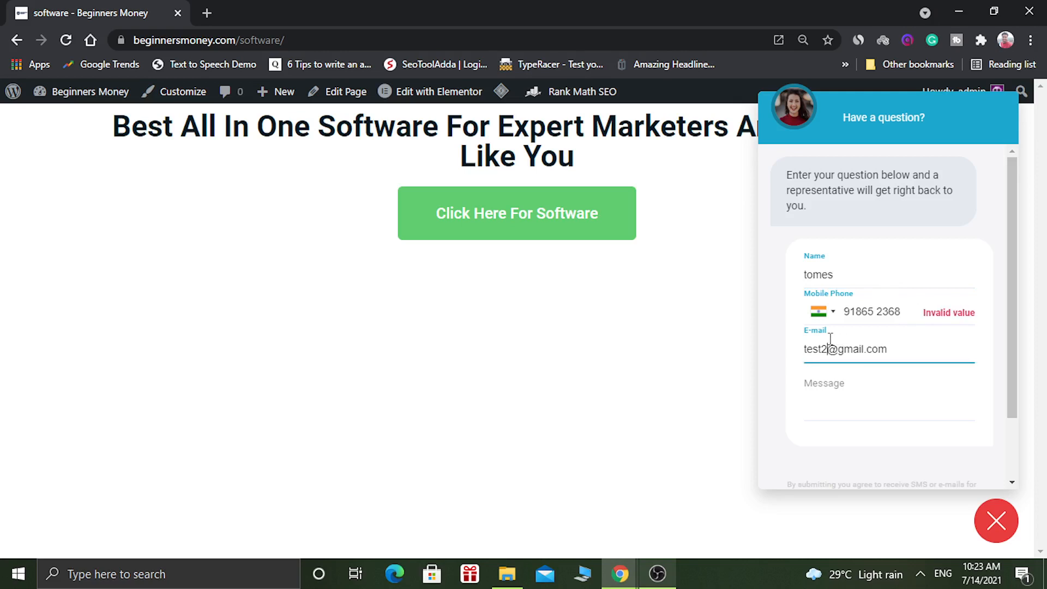
{"action": "key", "text": "BackSpace"}
{"action": "type", "text": "3"}
{"action": "key", "text": "Tab"}
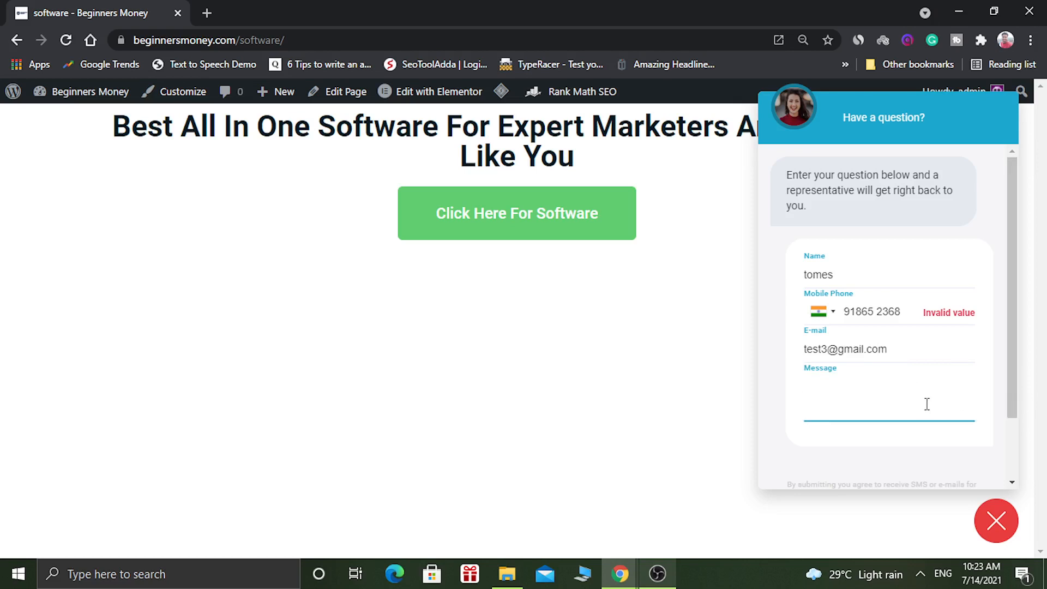
- Enter the message "hello i have a question", complete the mobile phone number and send the chat form
{"action": "type", "text": "hello i have a question"}
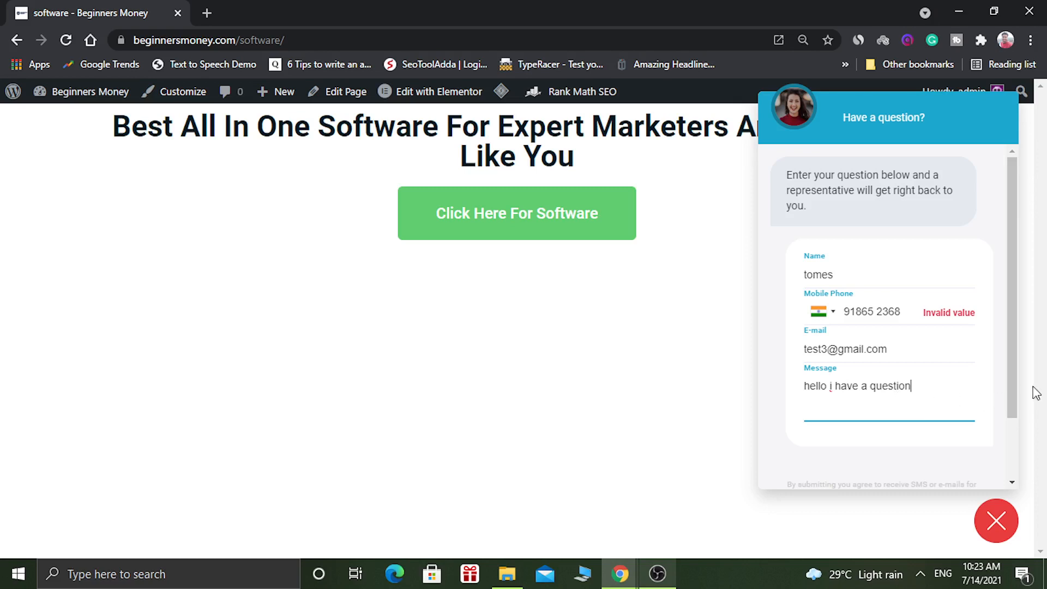
{"action": "left_click_drag", "start_coordinate": [1009, 391], "coordinate": [1007, 450]}
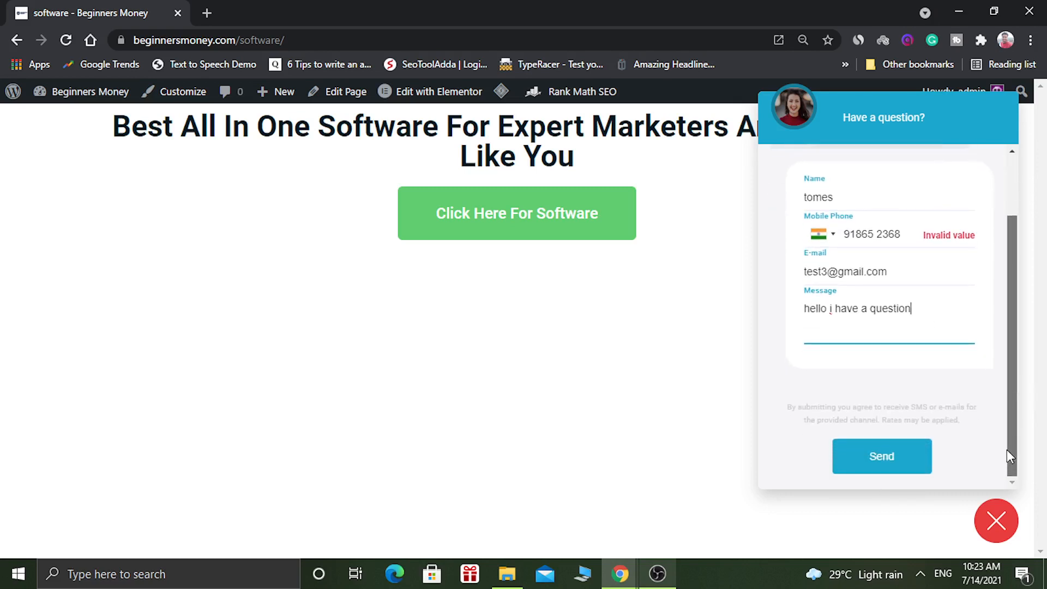
{"action": "left_click", "coordinate": [882, 457]}
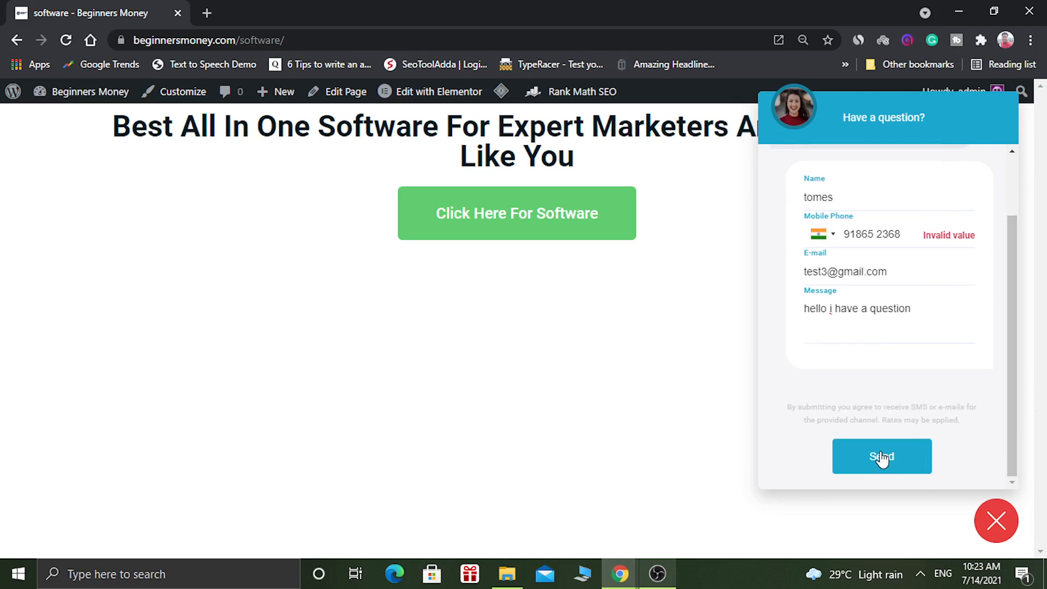
{"action": "left_click", "coordinate": [901, 236]}
{"action": "type", "text": "7"}
{"action": "left_click", "coordinate": [859, 459]}
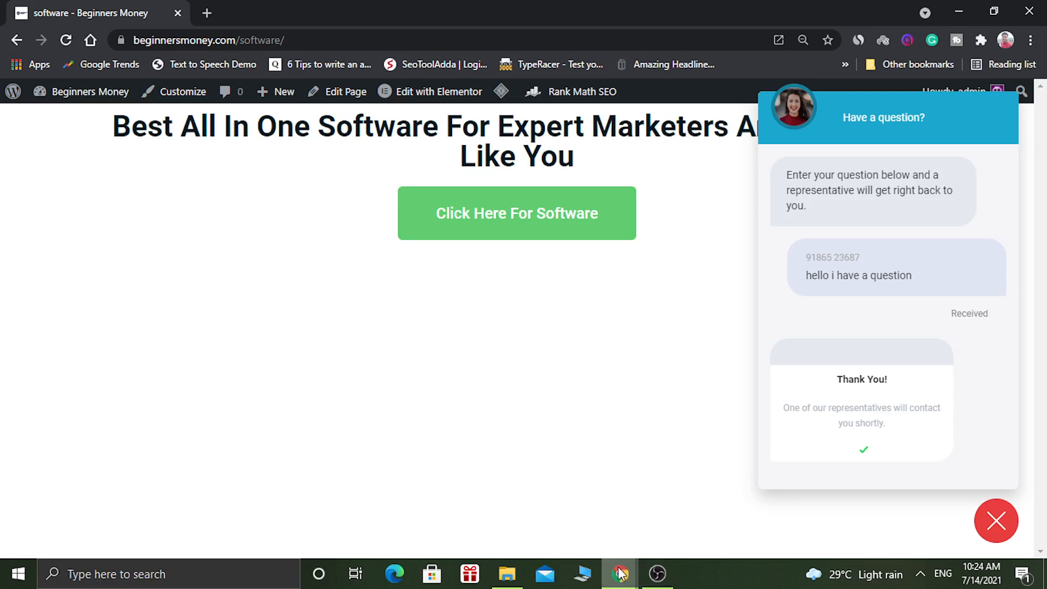
- Minimize the test site window, return to GoHighLevel and open Conversations
{"action": "left_click", "coordinate": [967, 8]}
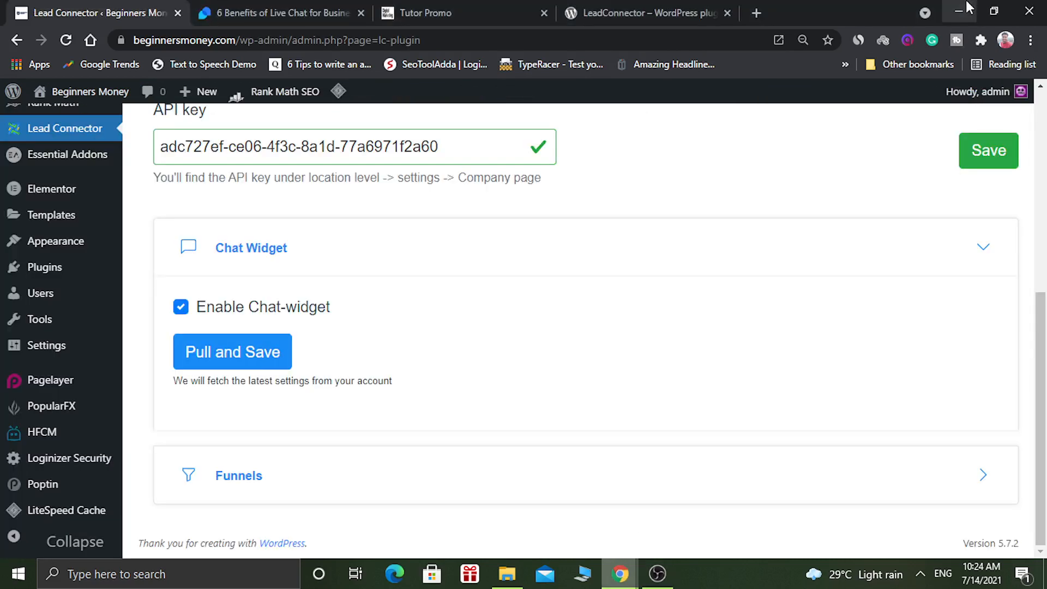
{"action": "left_click", "coordinate": [478, 6]}
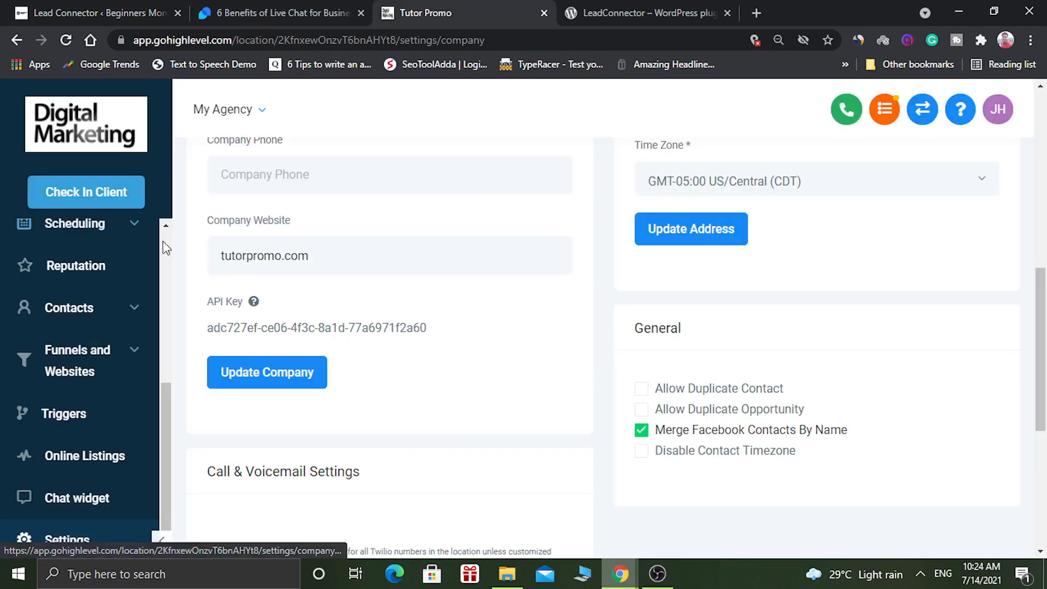
{"action": "scroll", "coordinate": [163, 243], "scroll_direction": "up", "scroll_amount": 5}
{"action": "scroll", "coordinate": [163, 241], "scroll_direction": "up", "scroll_amount": 1}
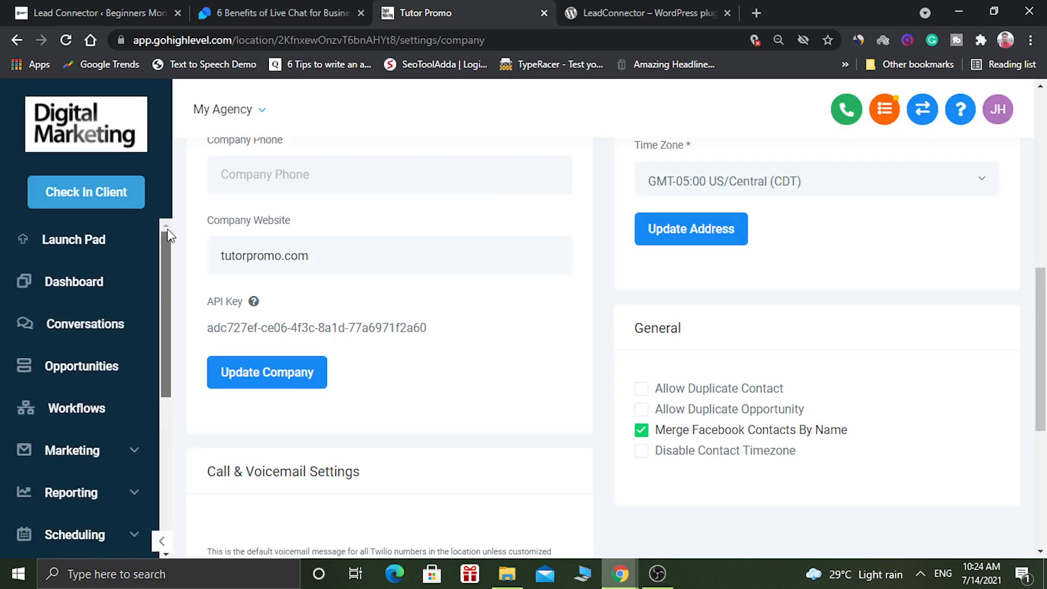
{"action": "left_click", "coordinate": [78, 329]}
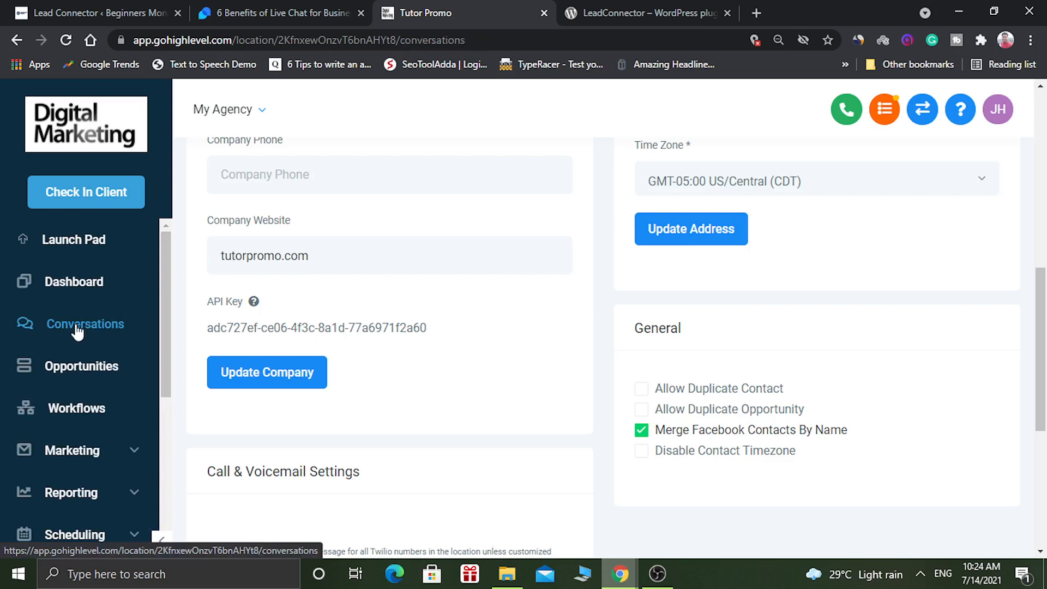